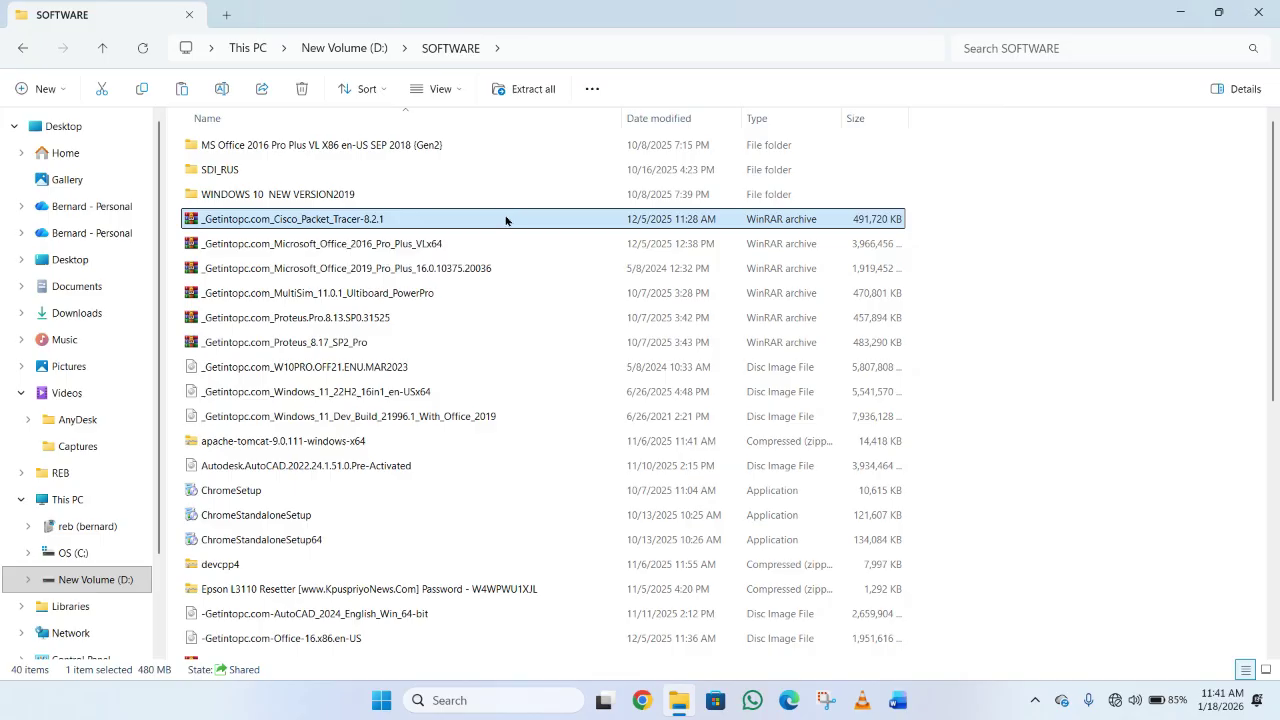
- Extract the _Getintopc.com_Cisco_Packet_Tracer-8.2.1 archive into the current folder with WinRAR, entering the archive password
right_click(505, 219)
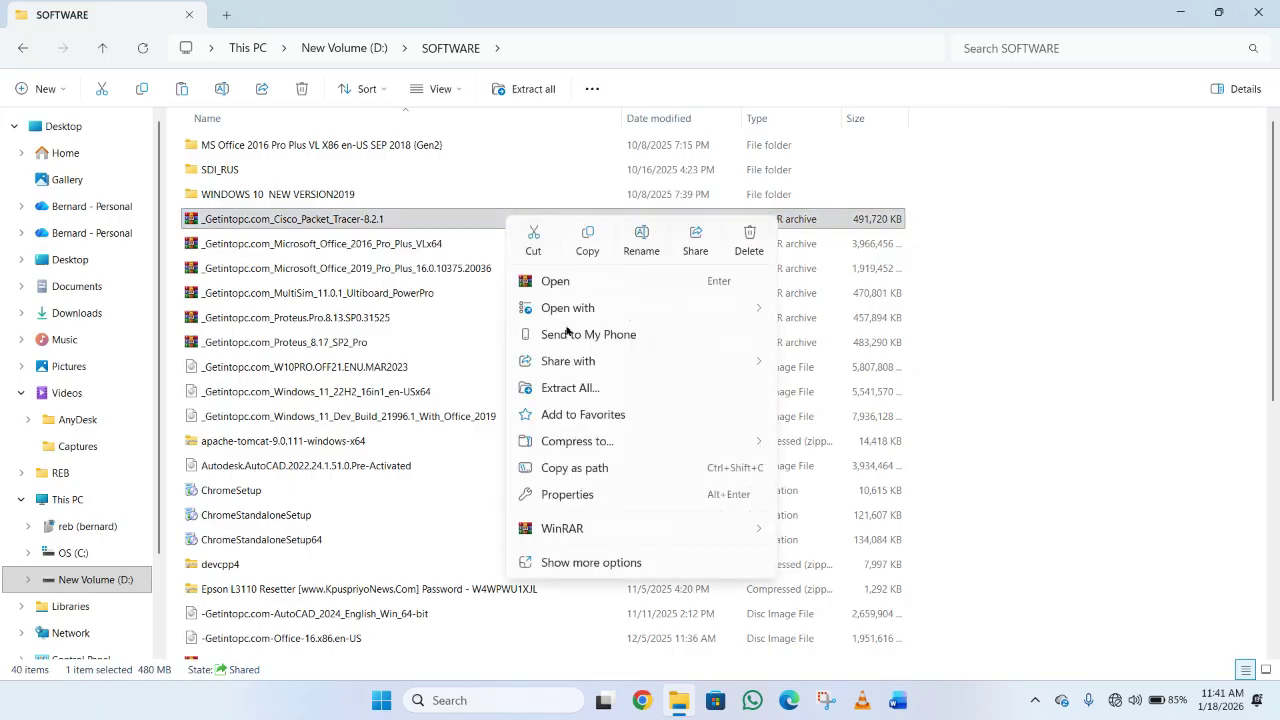
mouse_move(679, 530)
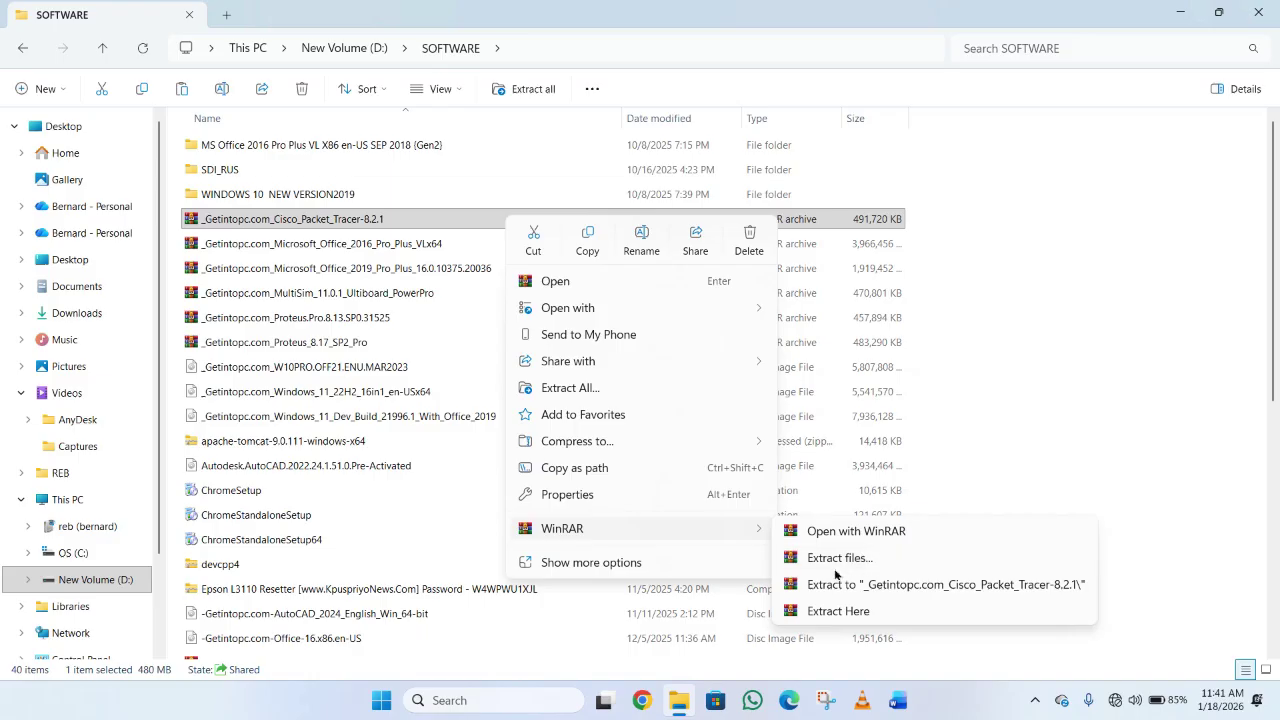
left_click(856, 615)
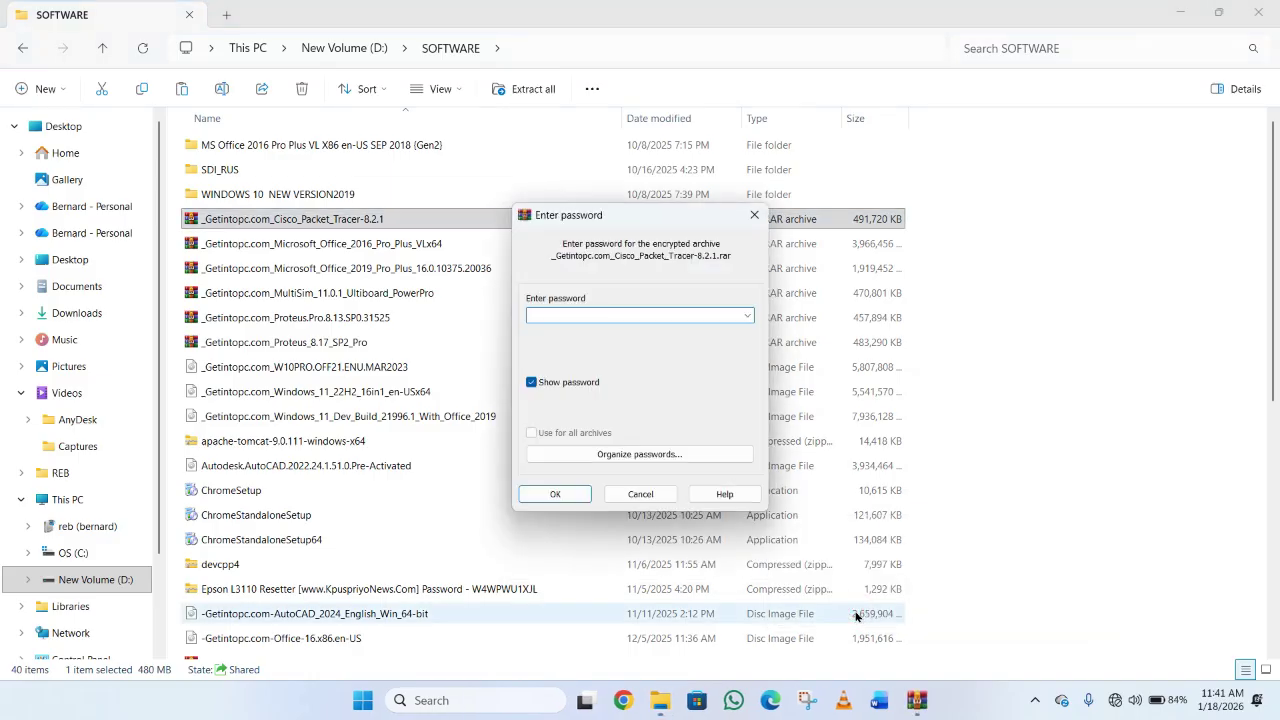
left_click(558, 491)
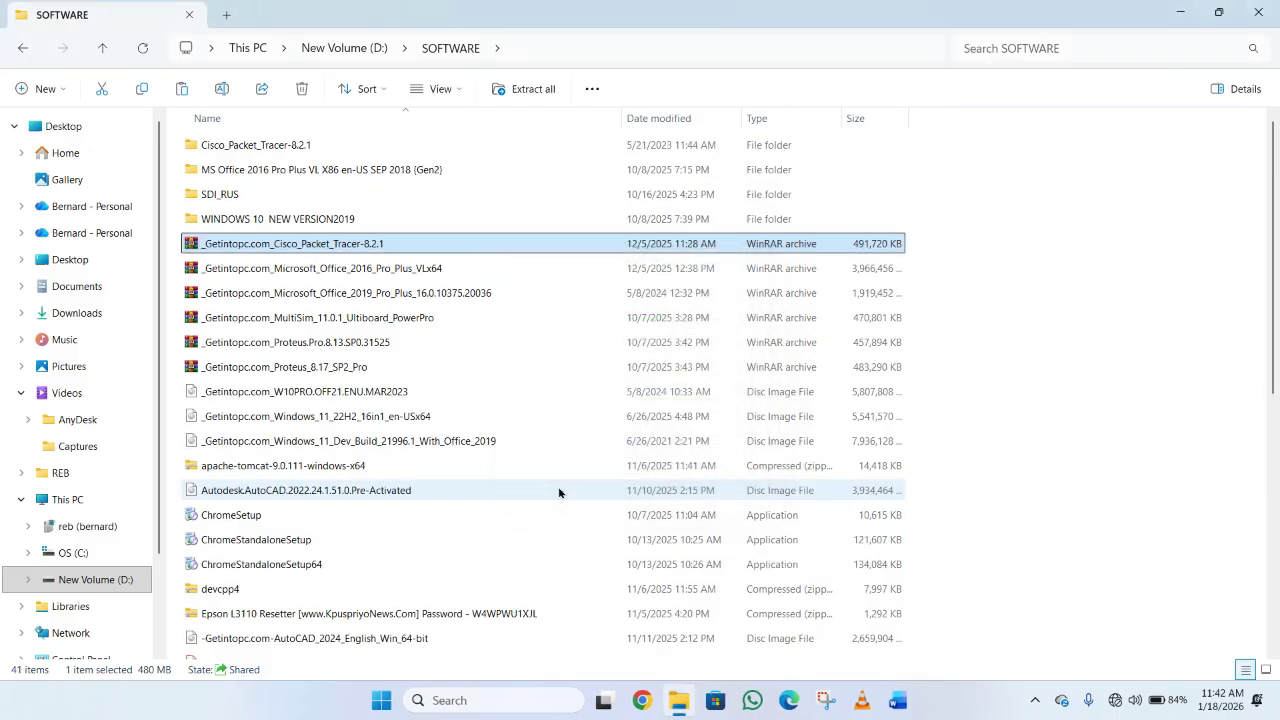
- Read the Readme file in the Crack subfolder of the extracted Cisco Packet Tracer 8.2.1 x64 folder and close it
double_click(323, 146)
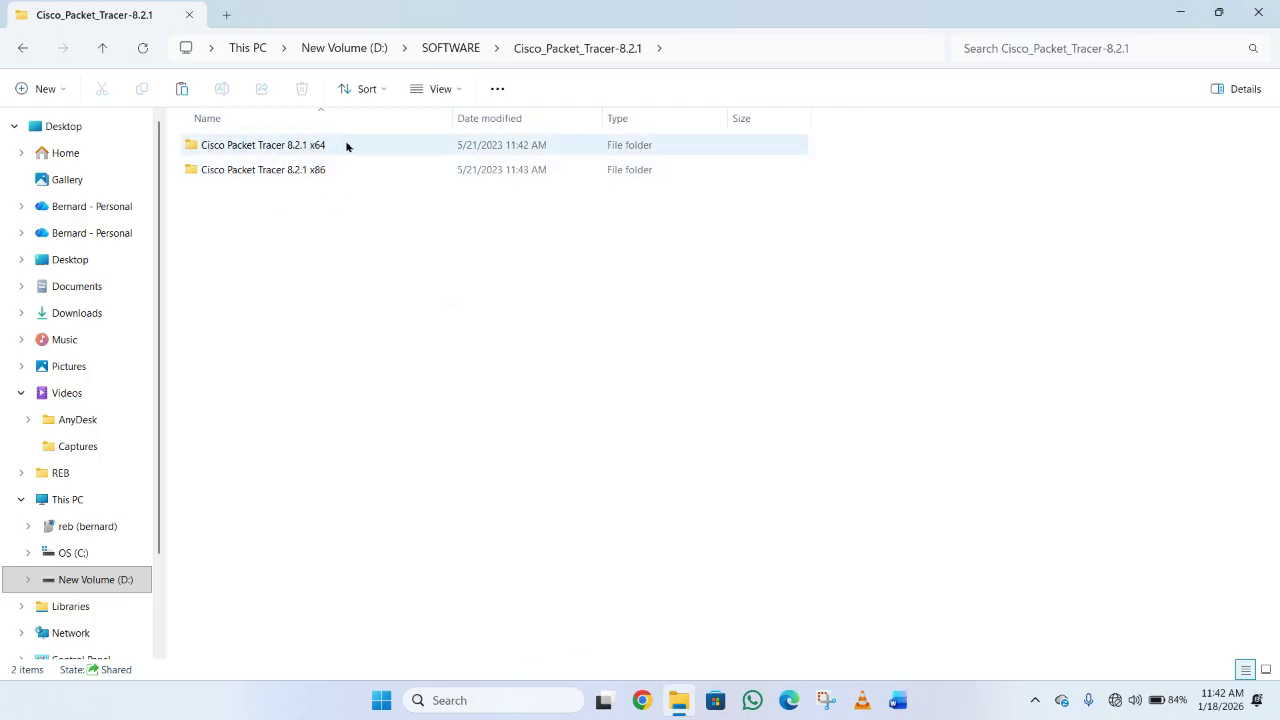
double_click(347, 147)
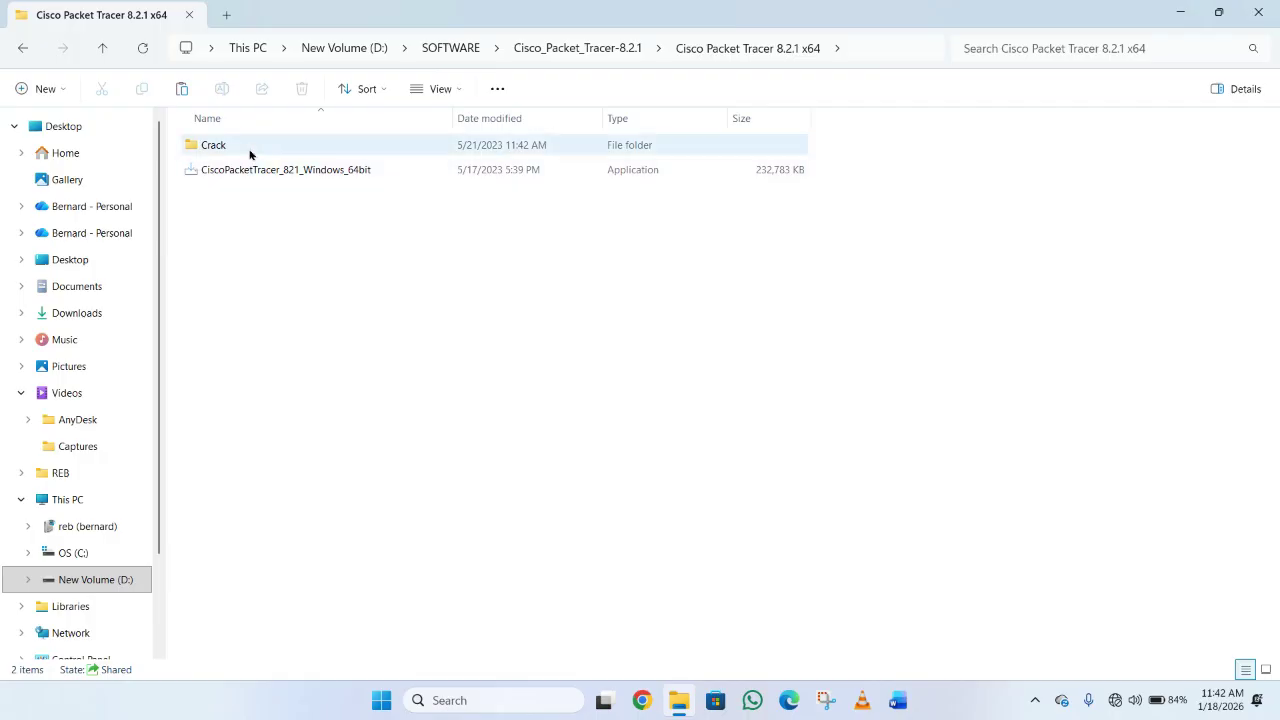
double_click(280, 148)
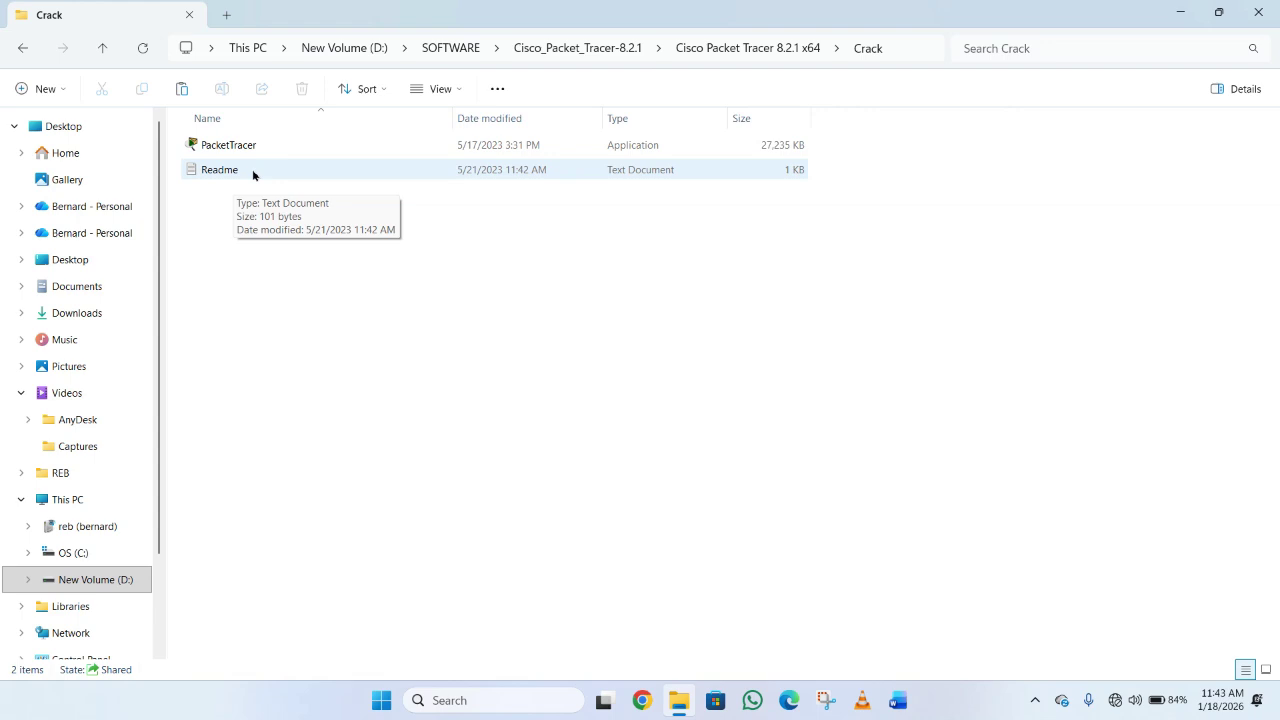
double_click(252, 169)
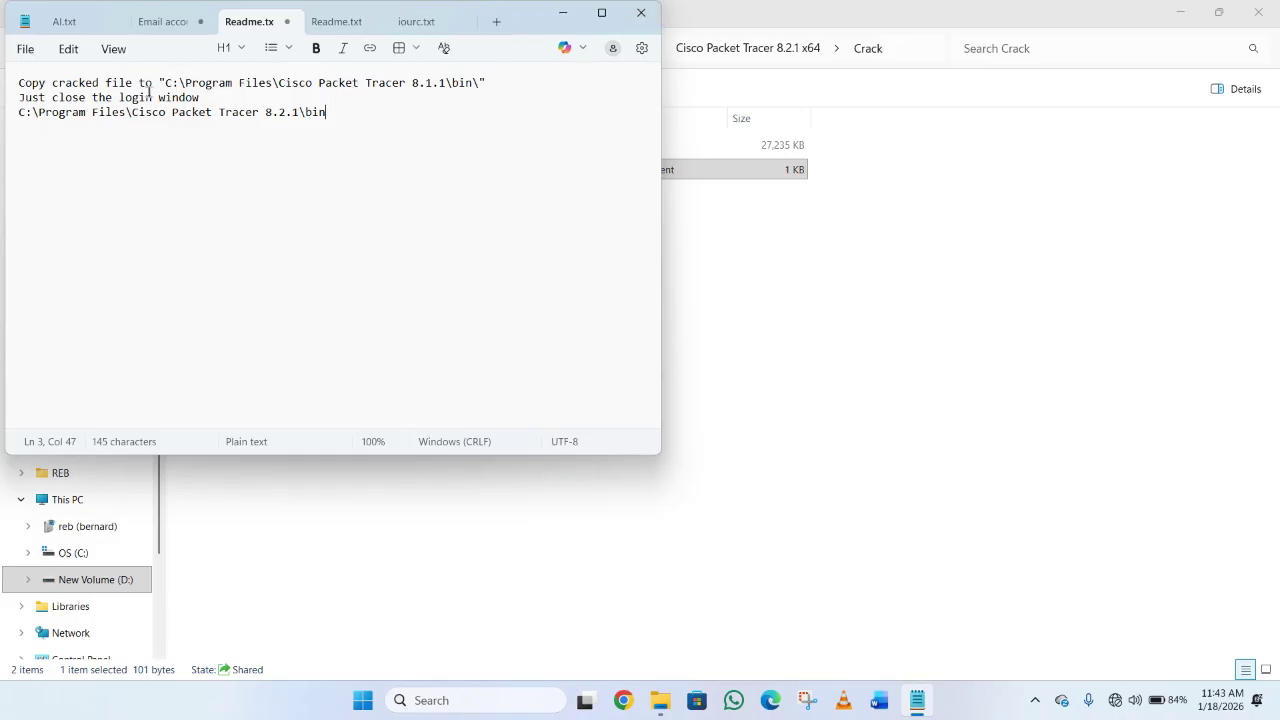
left_click(641, 12)
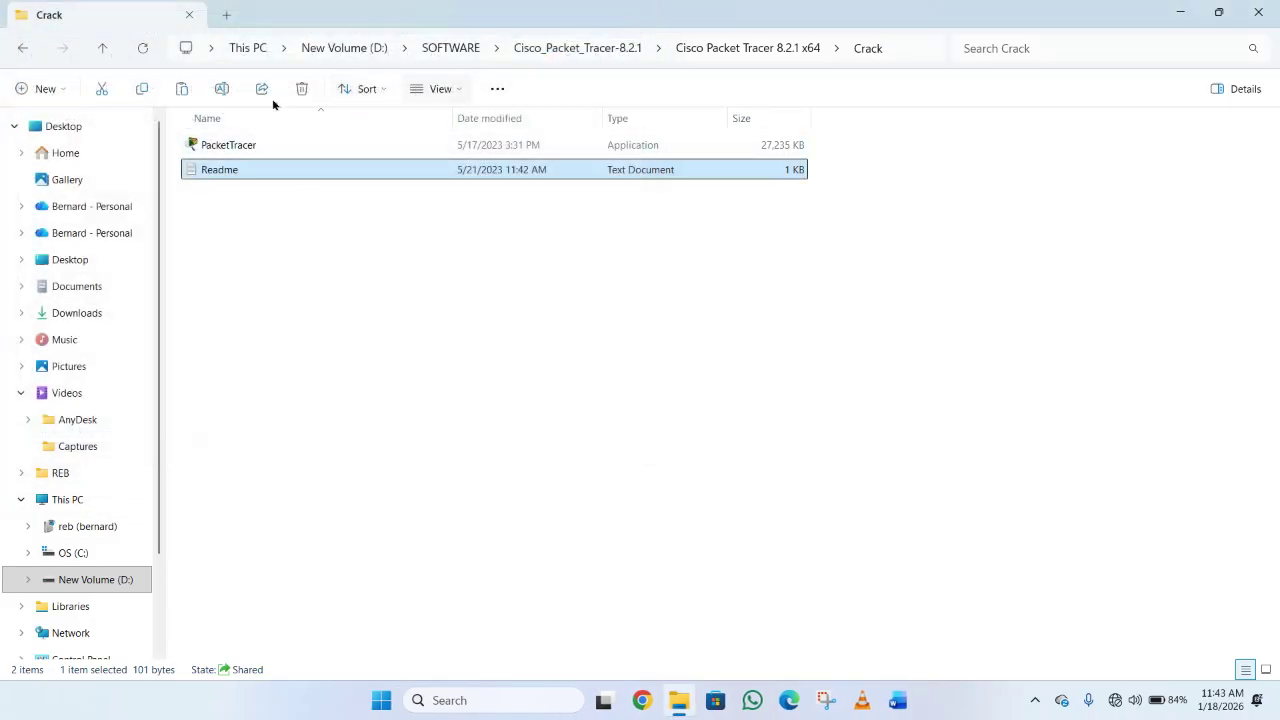
- Return to the Cisco Packet Tracer 8.2.1 x64 folder and run CiscoPacketTracer_821_Windows_64bit as administrator
left_click(22, 50)
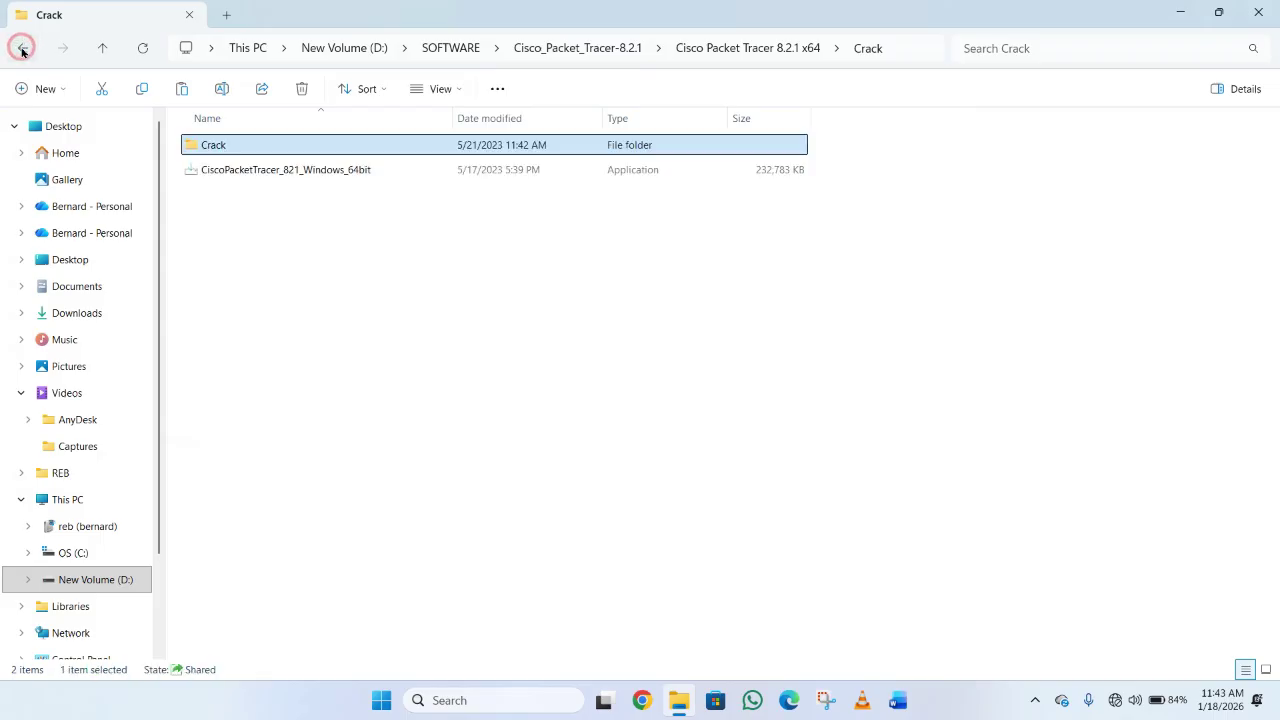
left_click(281, 169)
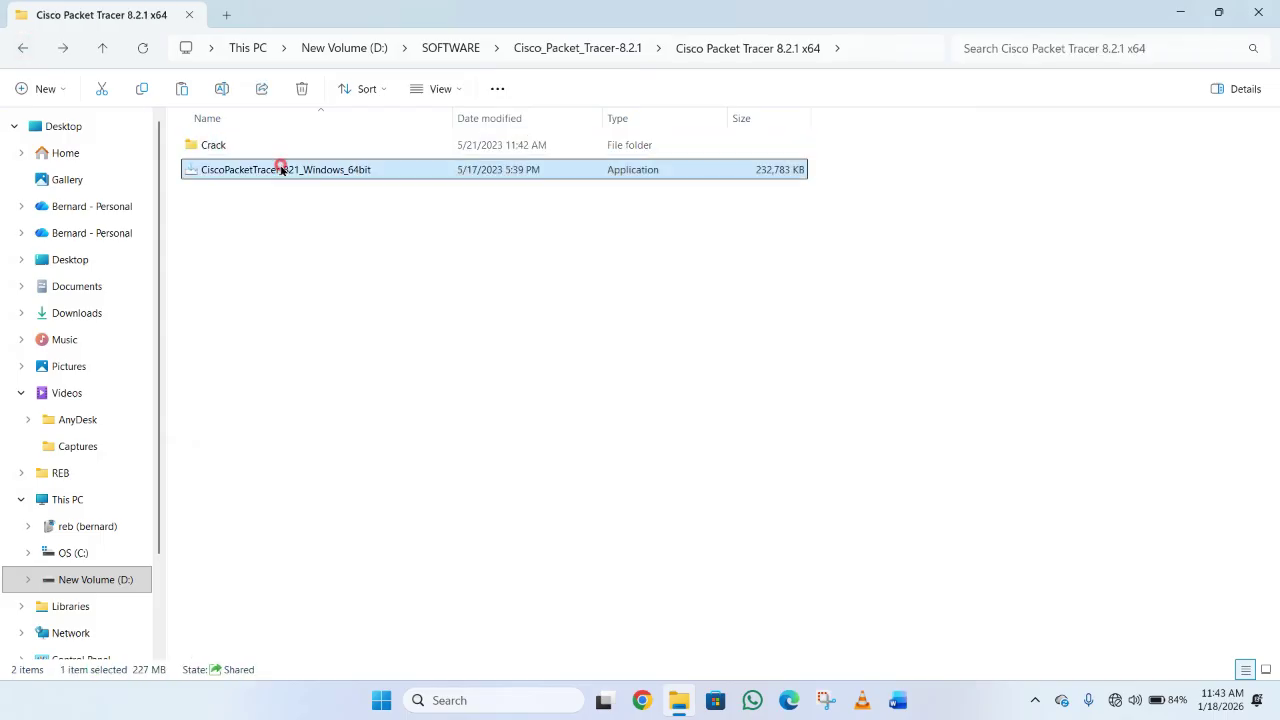
right_click(378, 170)
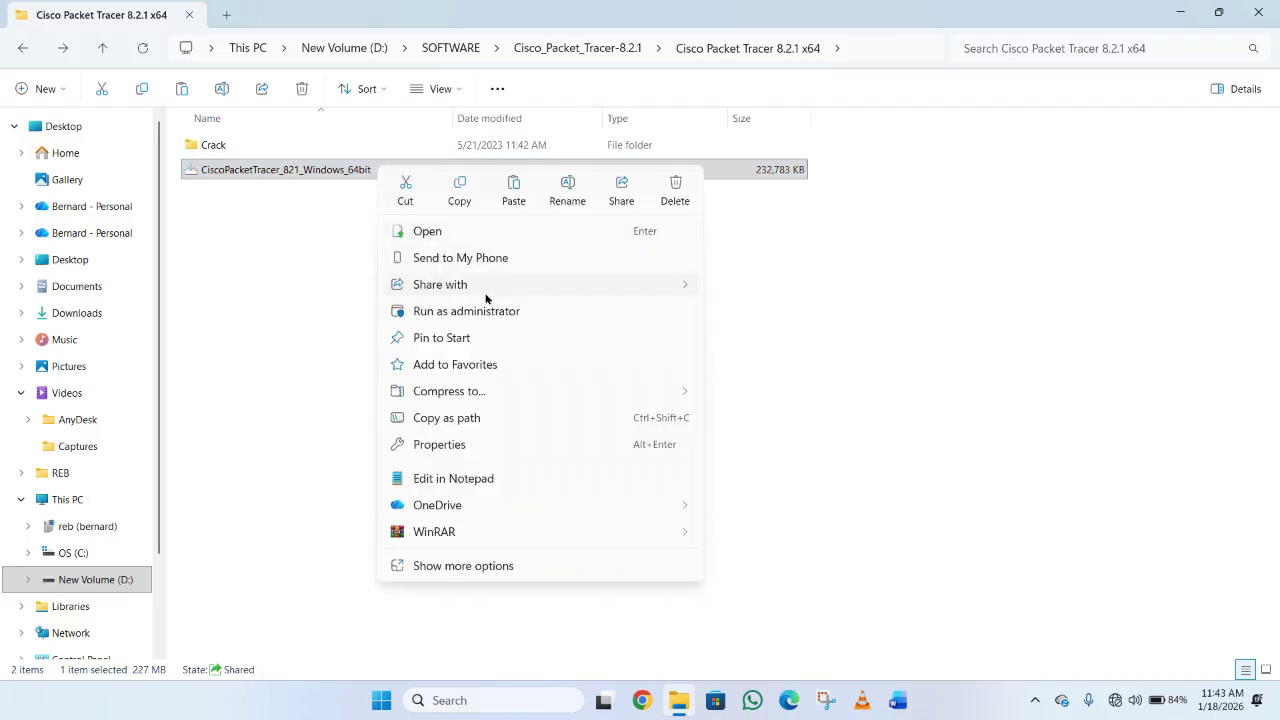
left_click(546, 313)
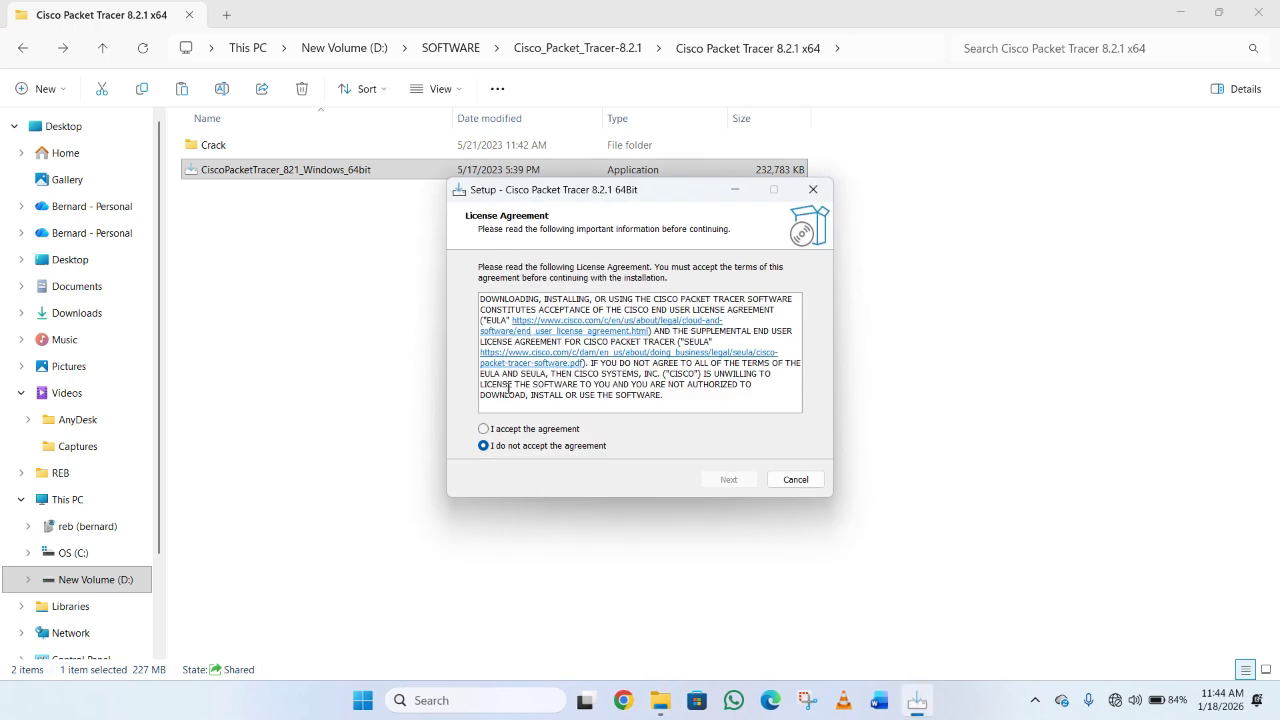
- Accept the license agreement and keep the default destination, Start Menu folder and desktop shortcut in the setup wizard
left_click(519, 430)
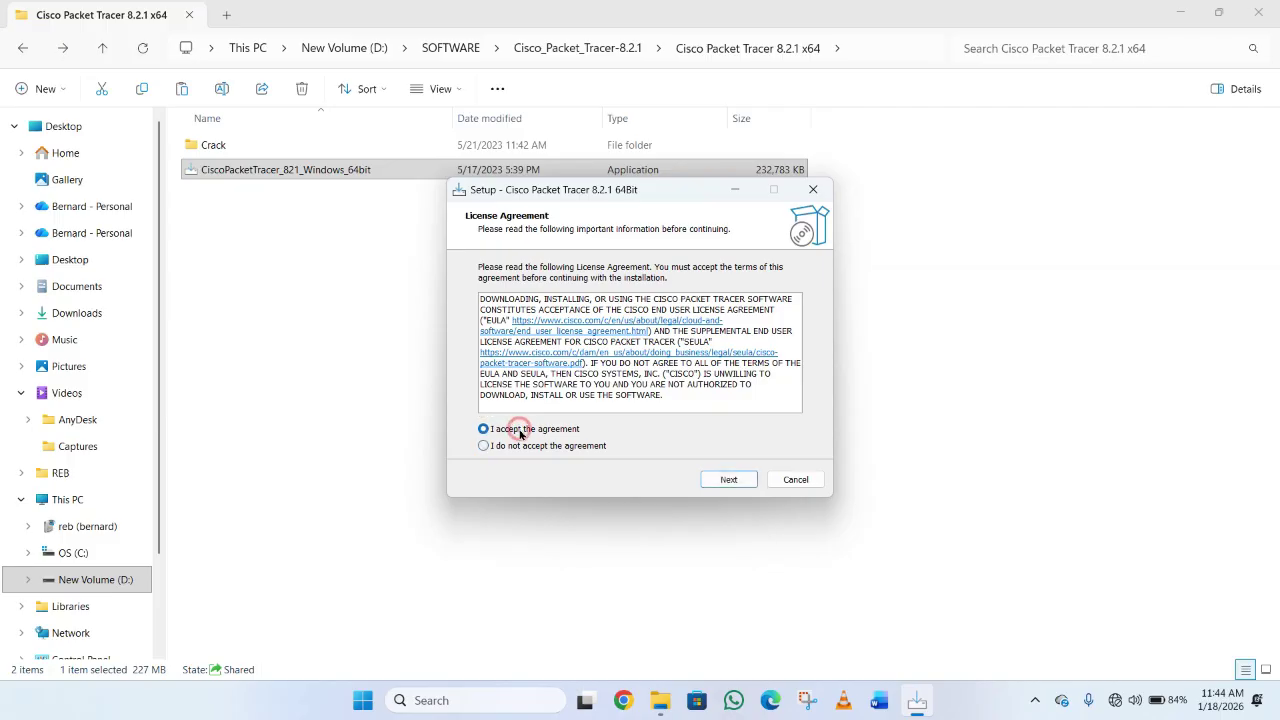
left_click(719, 480)
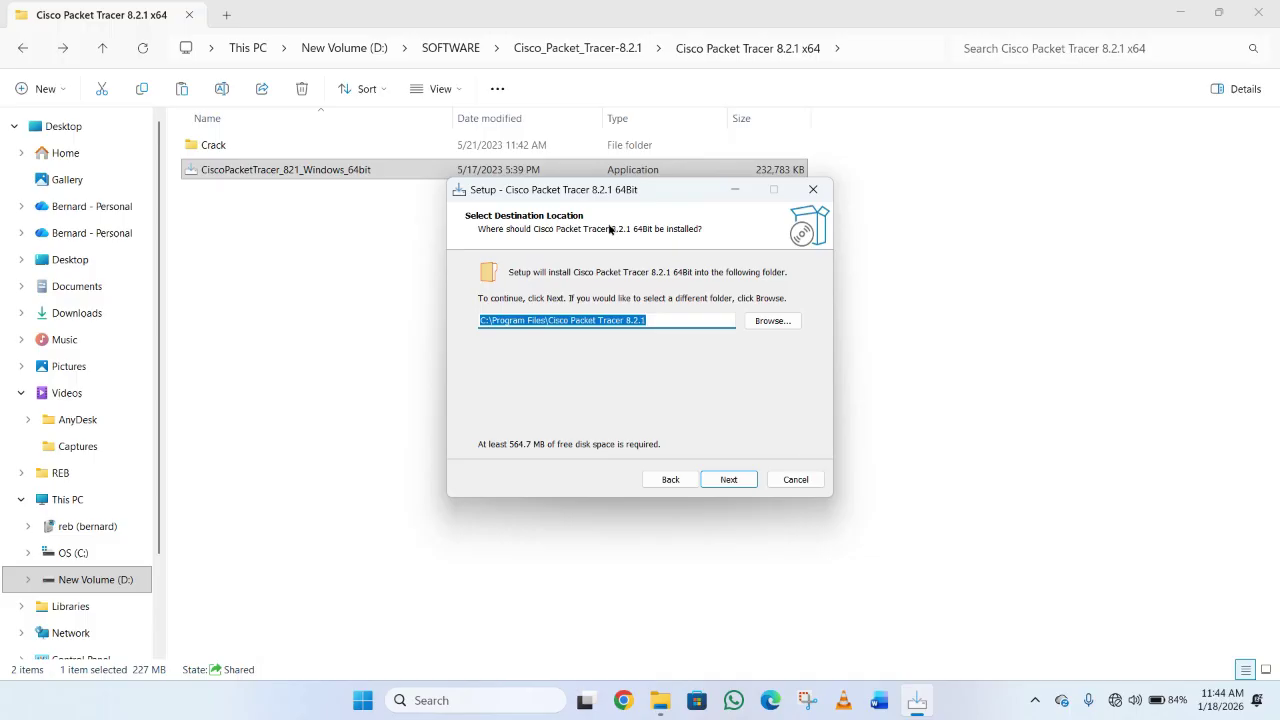
left_click(736, 482)
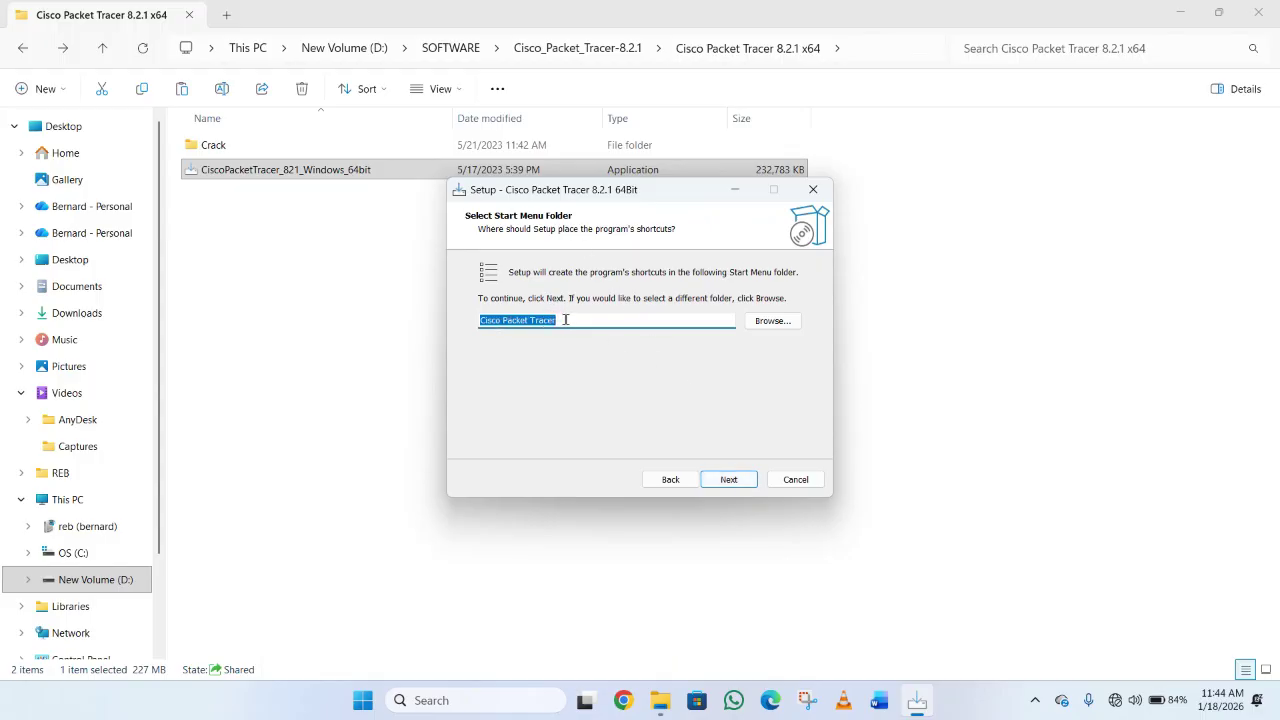
left_click(732, 481)
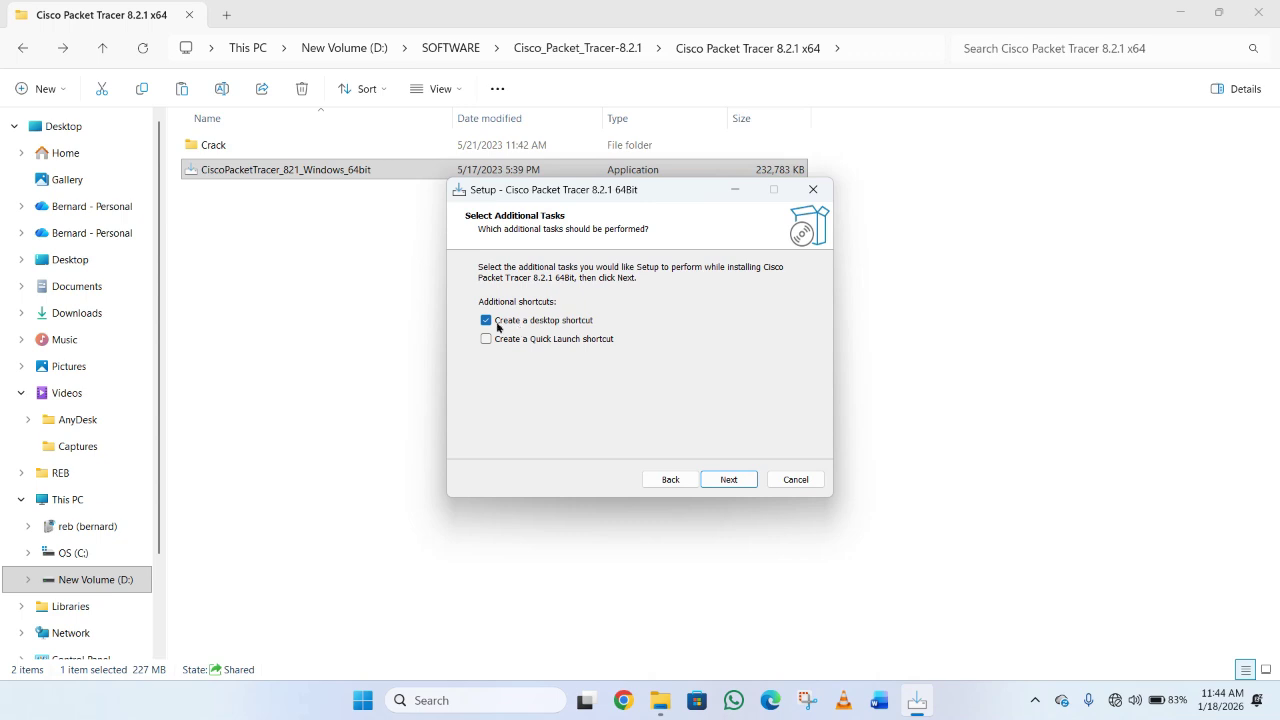
left_click(736, 480)
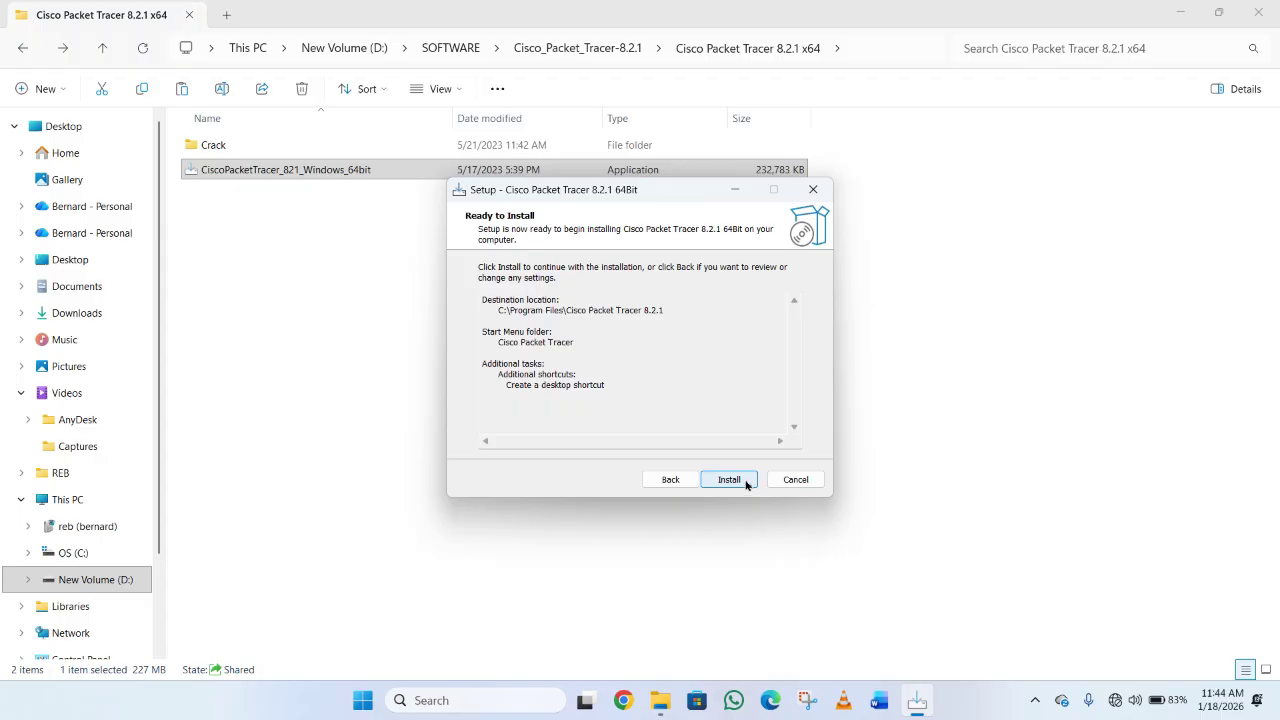
- Install Cisco Packet Tracer and finish the setup wizard without launching the program
left_click(730, 480)
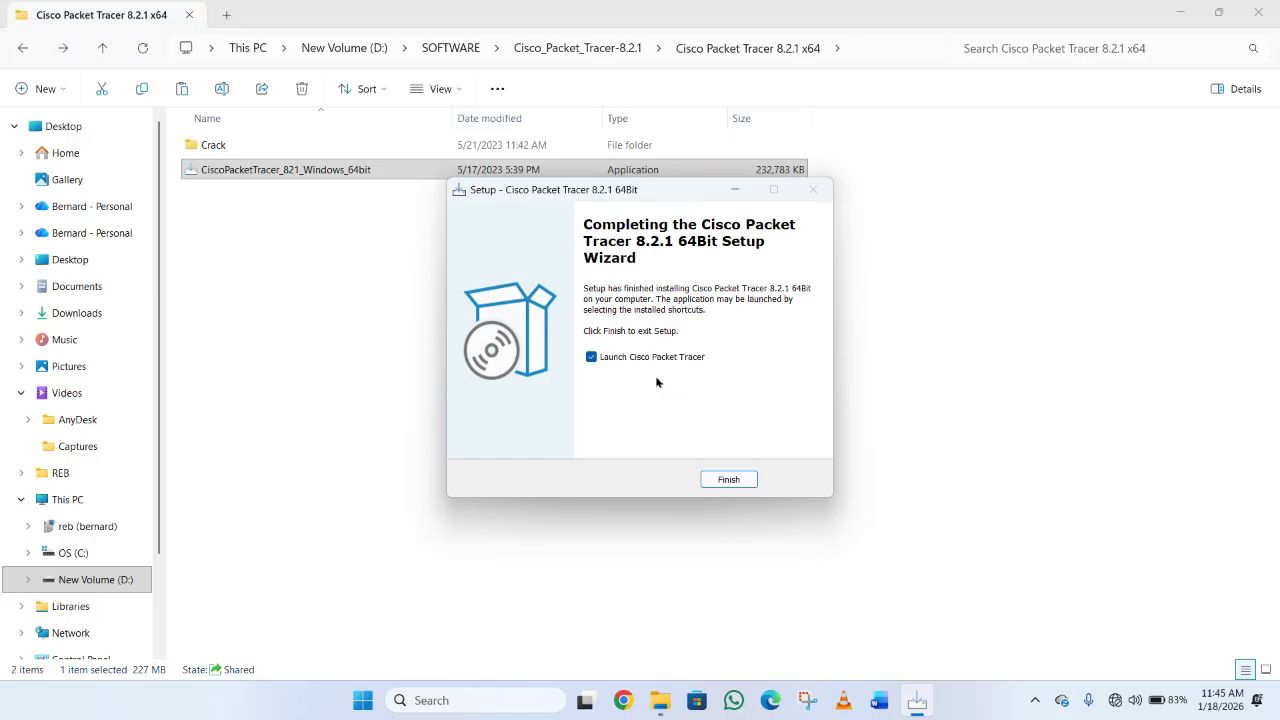
left_click(591, 358)
left_click(736, 482)
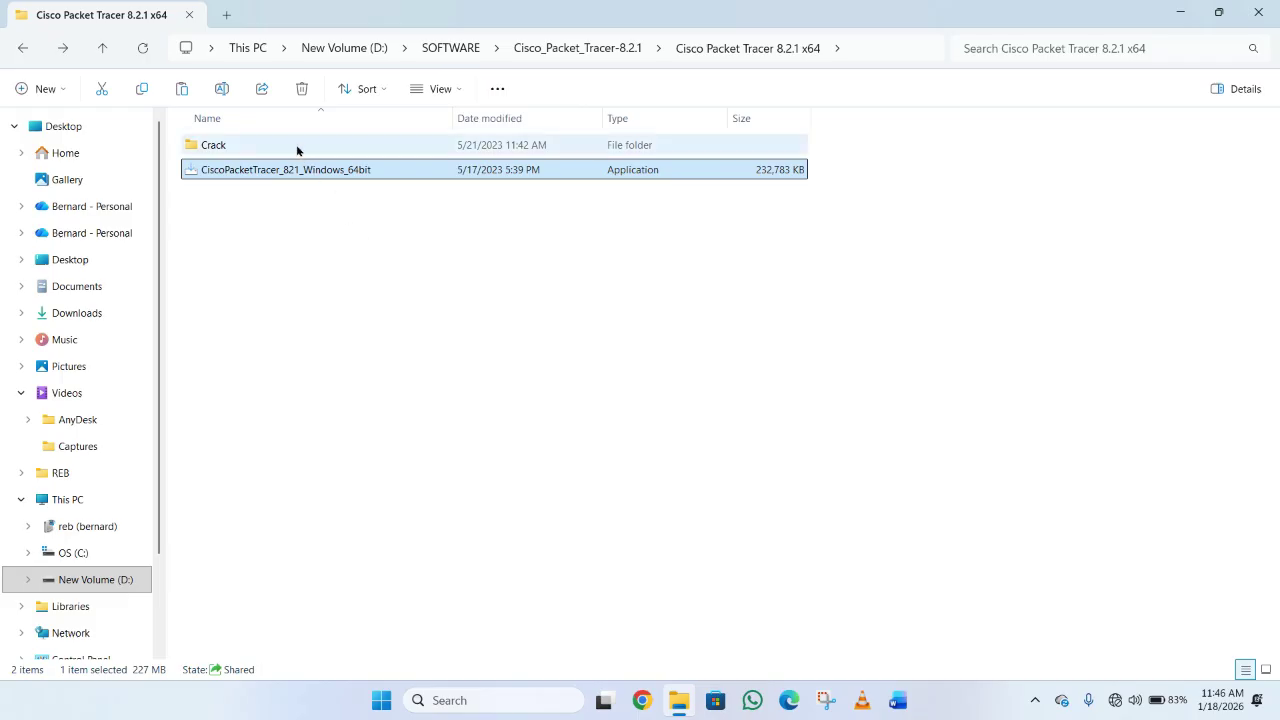
left_click(341, 142)
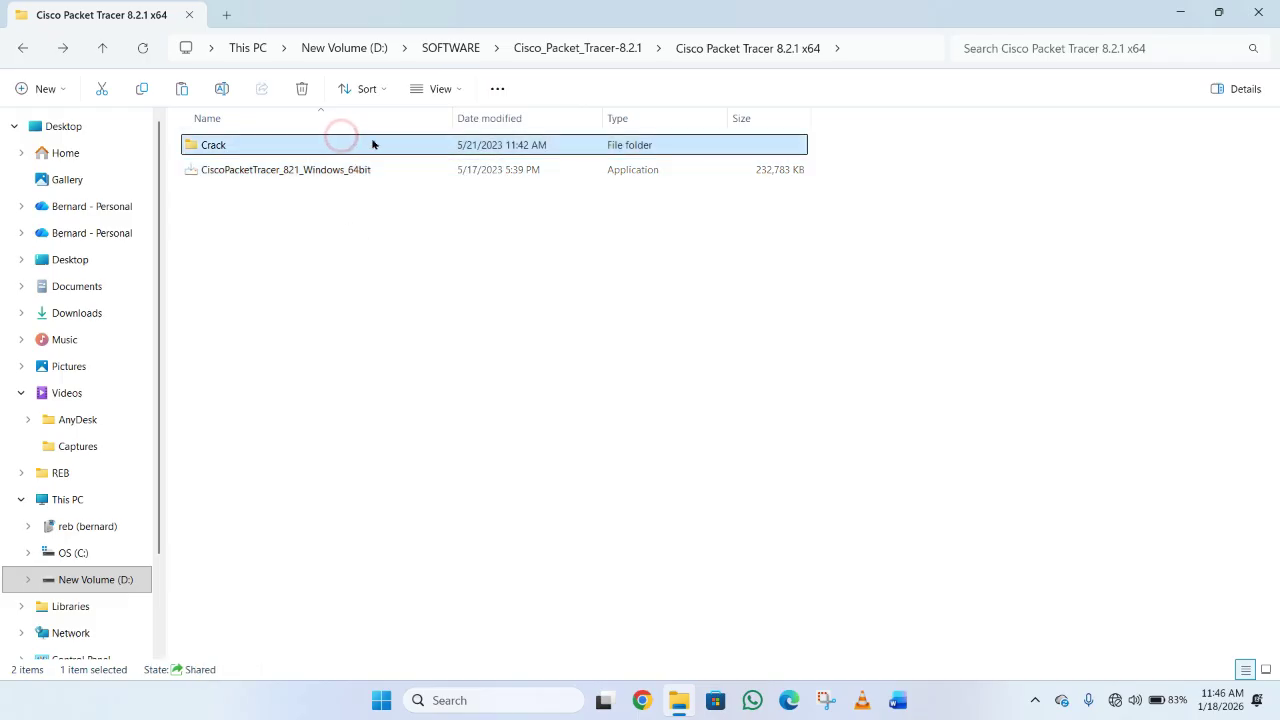
left_click(374, 141)
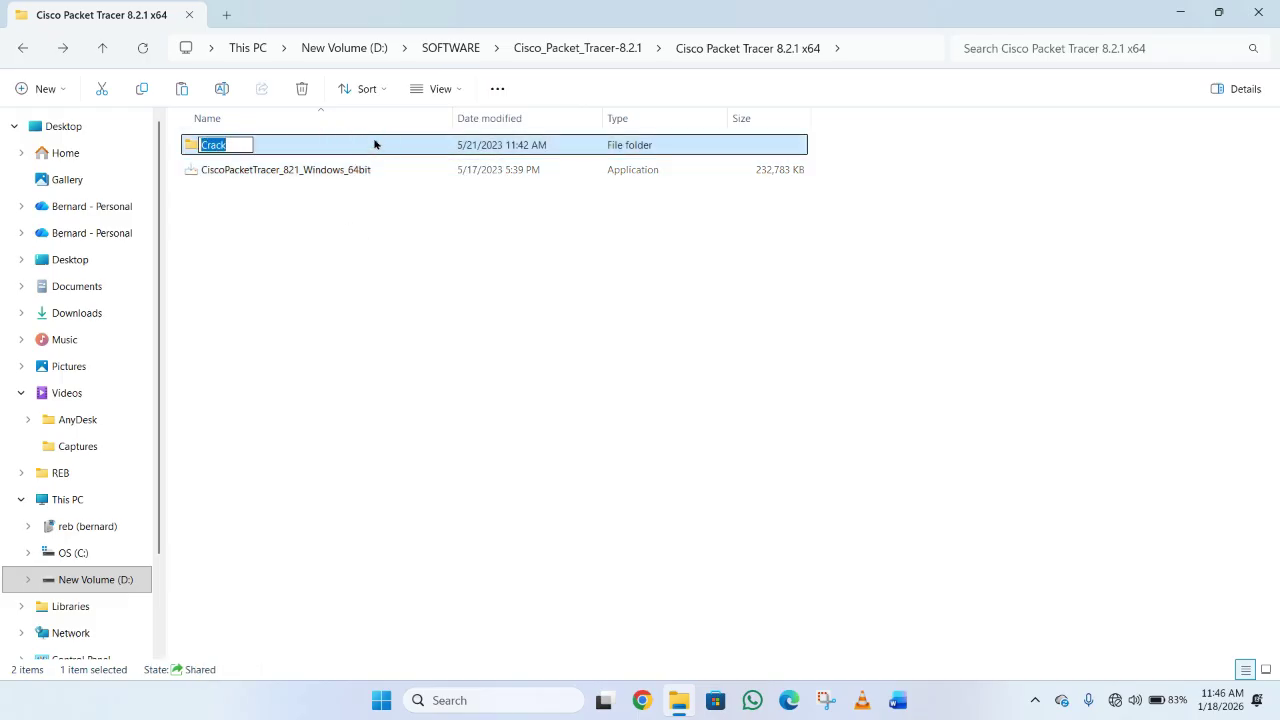
key("Return")
left_click(386, 211)
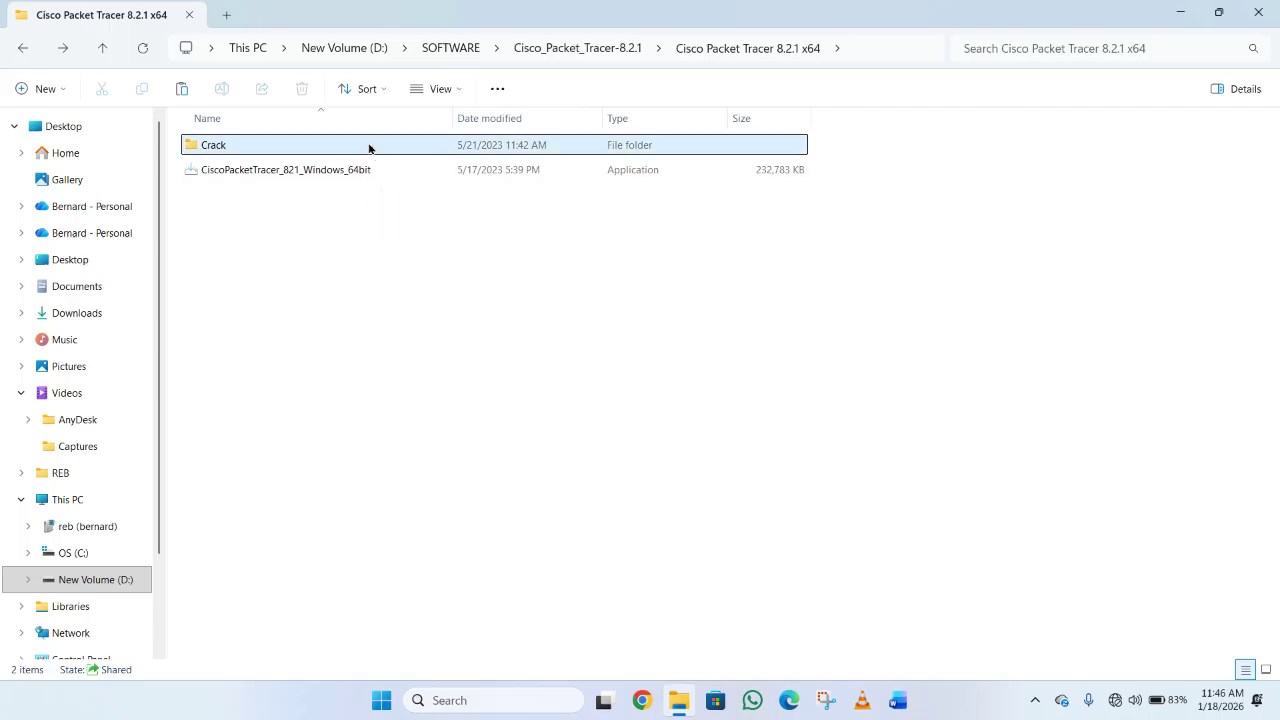
right_click(368, 148)
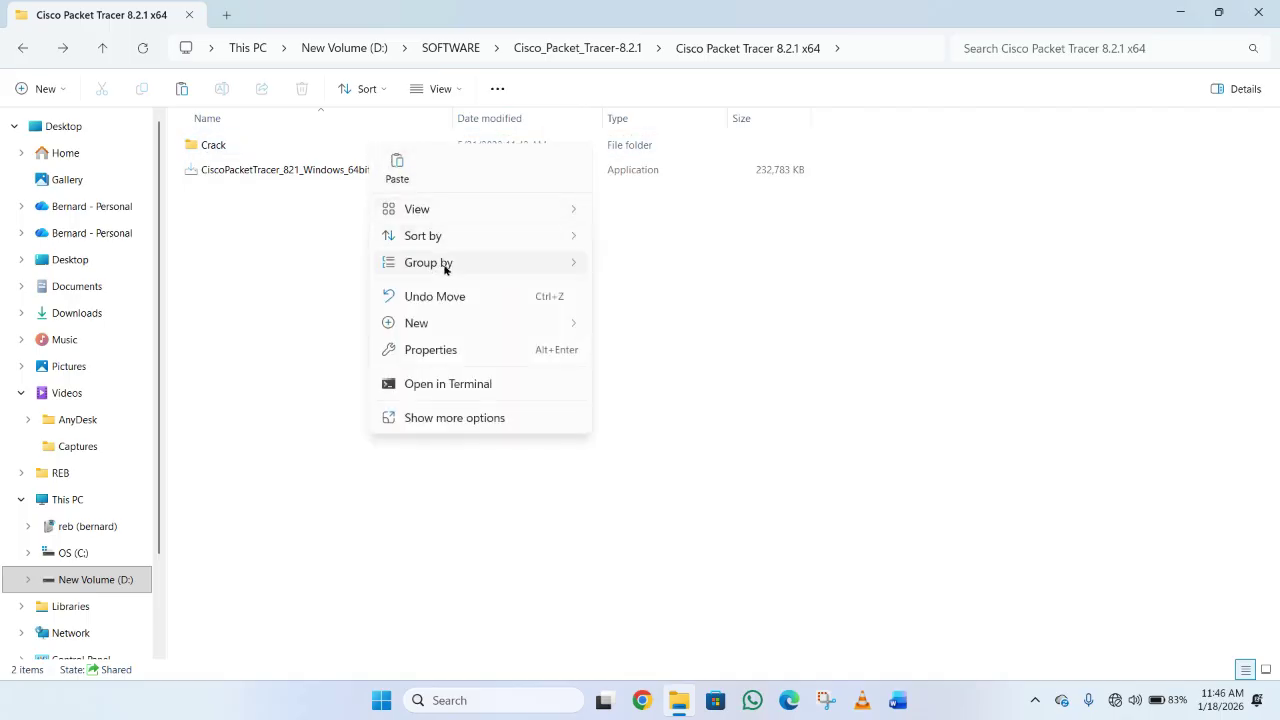
- Copy the PacketTracer application file from the Crack folder
mouse_move(443, 262)
left_click(250, 141)
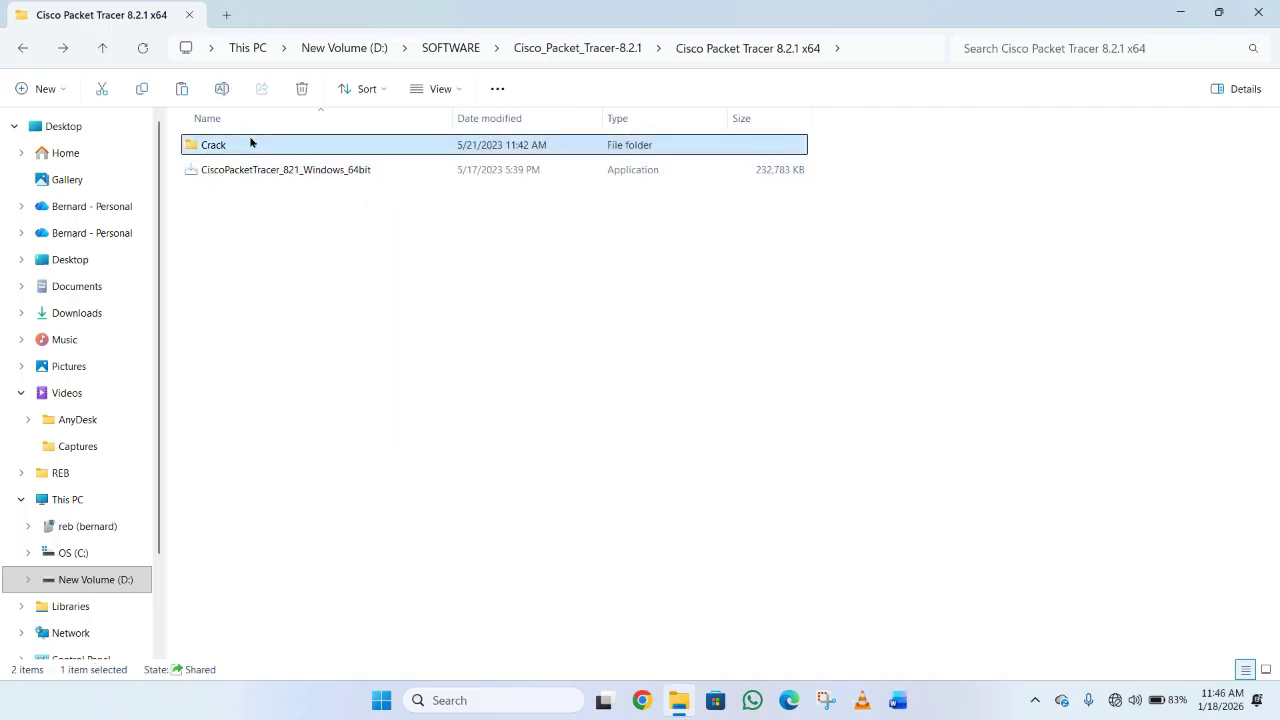
right_click(250, 141)
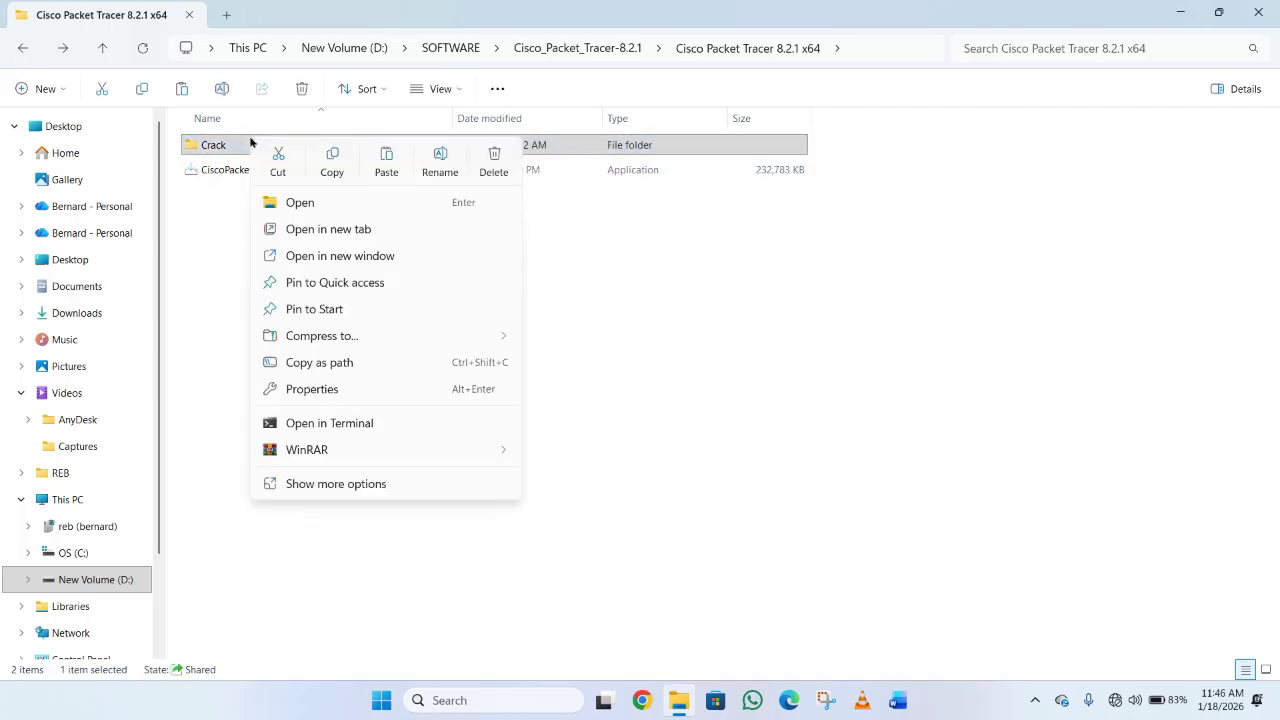
left_click(310, 201)
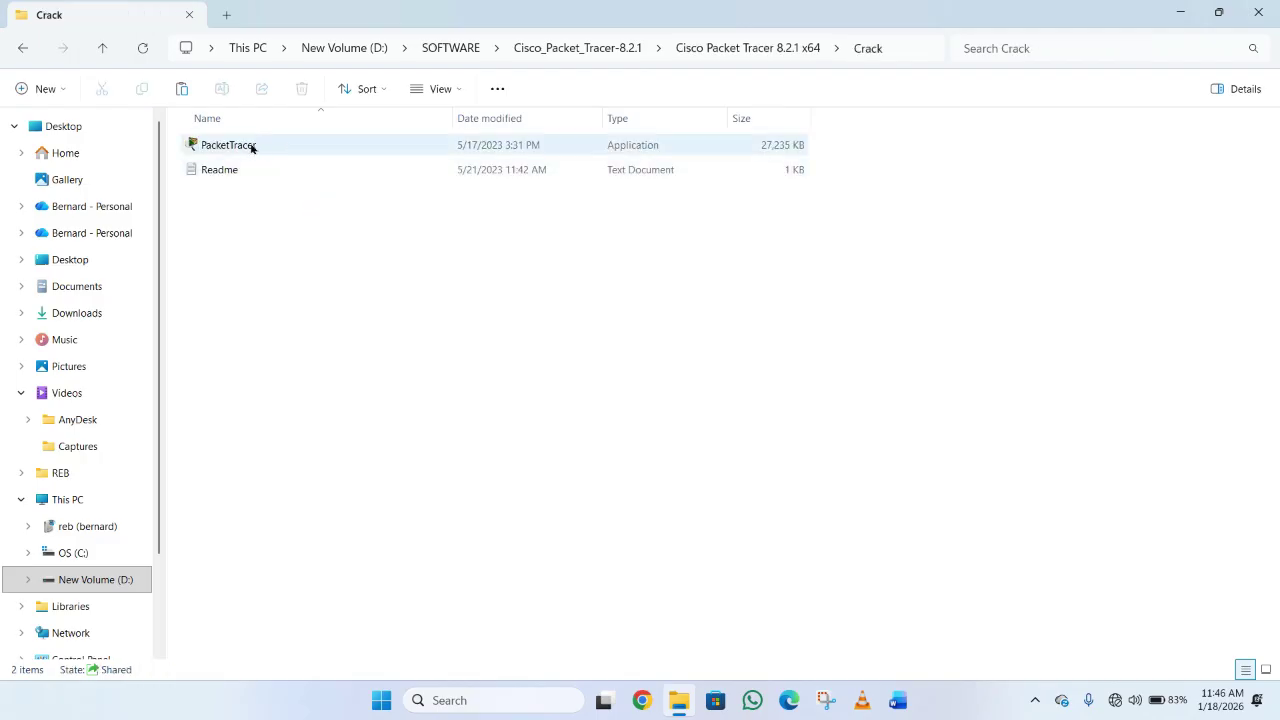
left_click(251, 146)
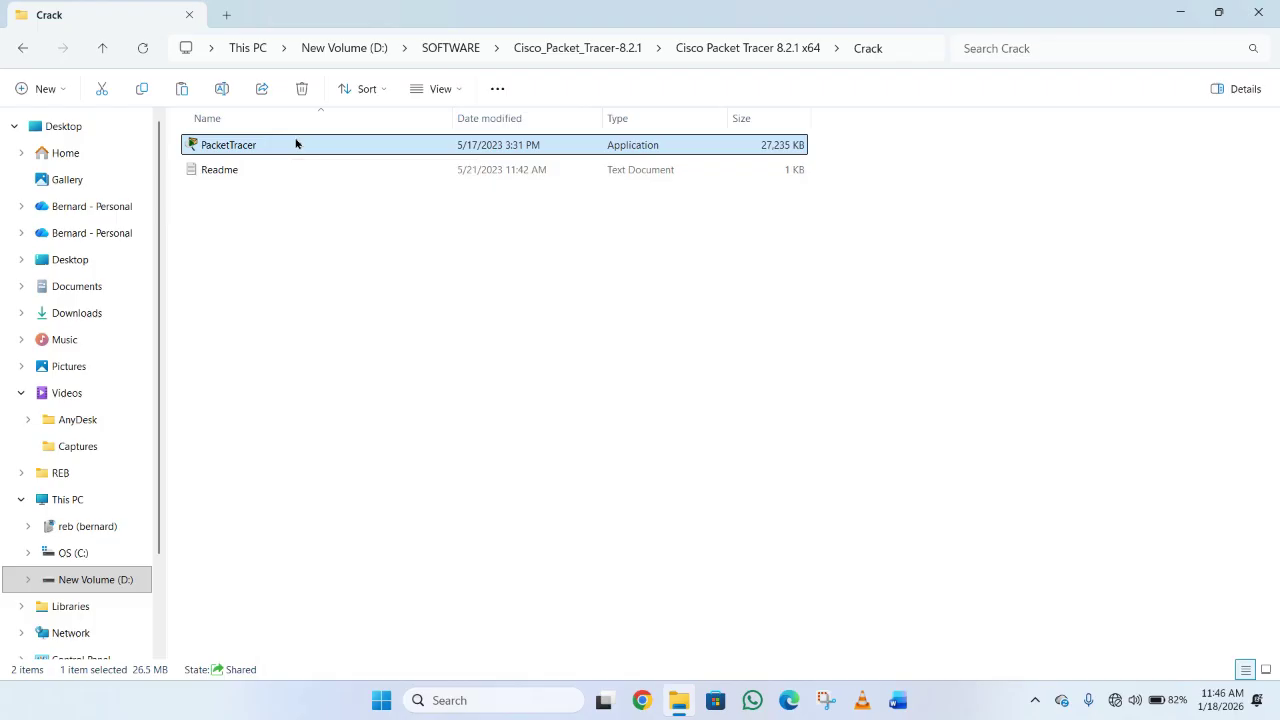
right_click(295, 144)
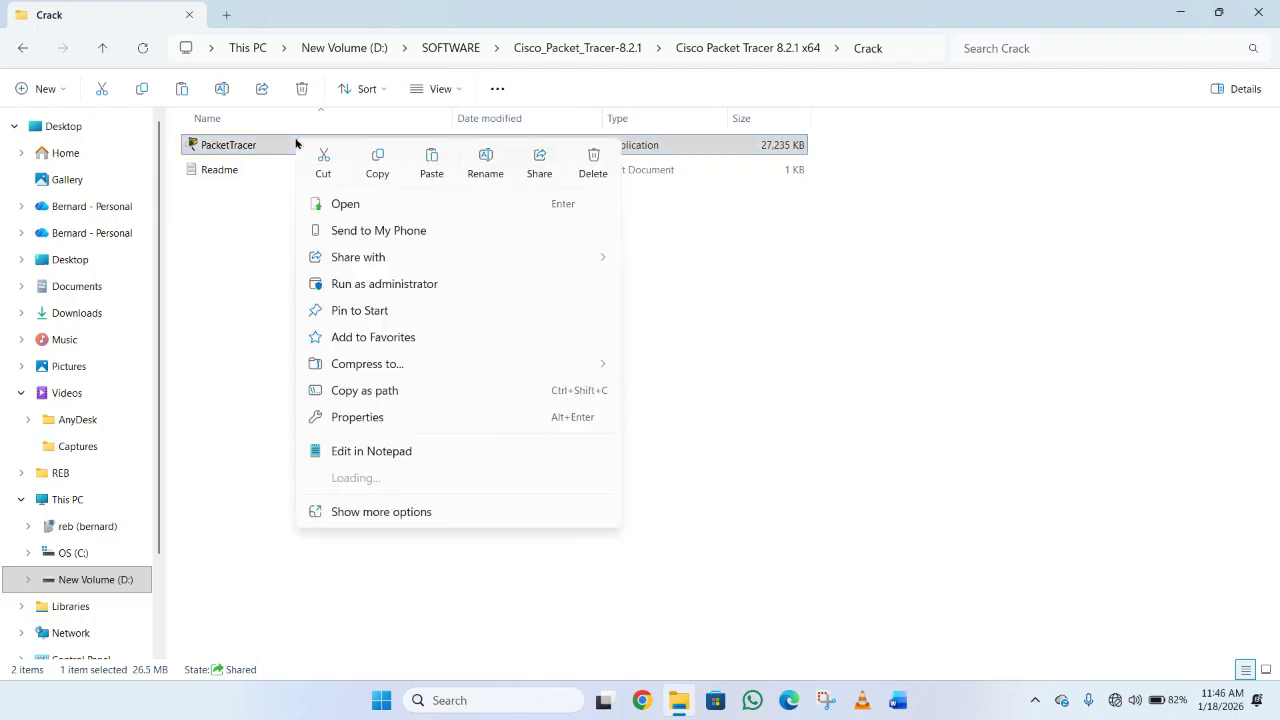
left_click(381, 169)
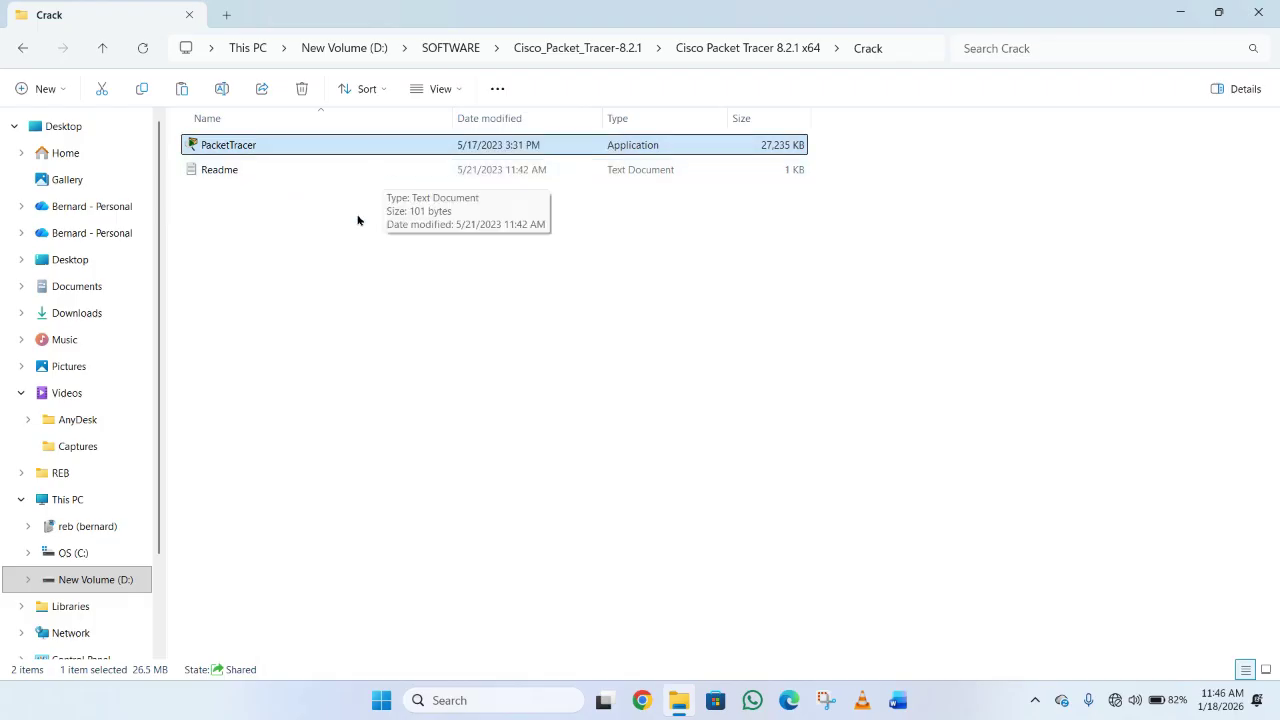
- Open the bin folder of the Cisco Packet Tracer 8.2.1 installation in Program Files on the C: drive
left_click(108, 497)
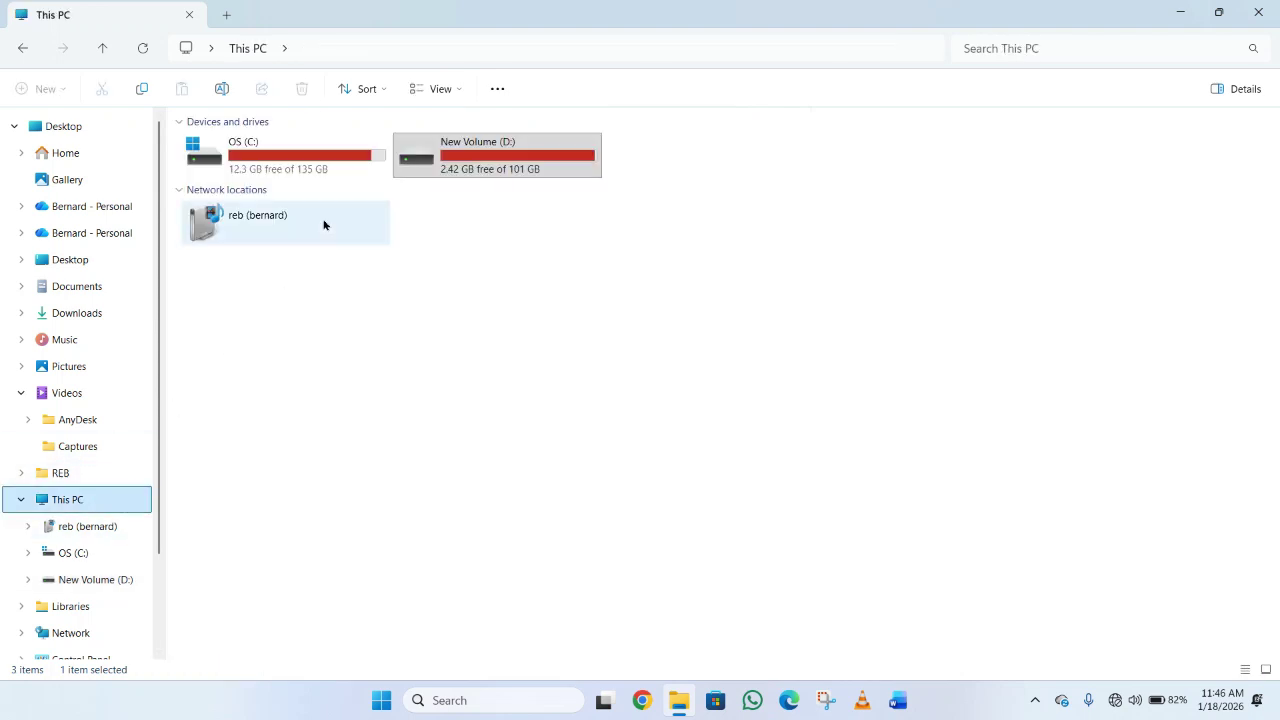
double_click(290, 154)
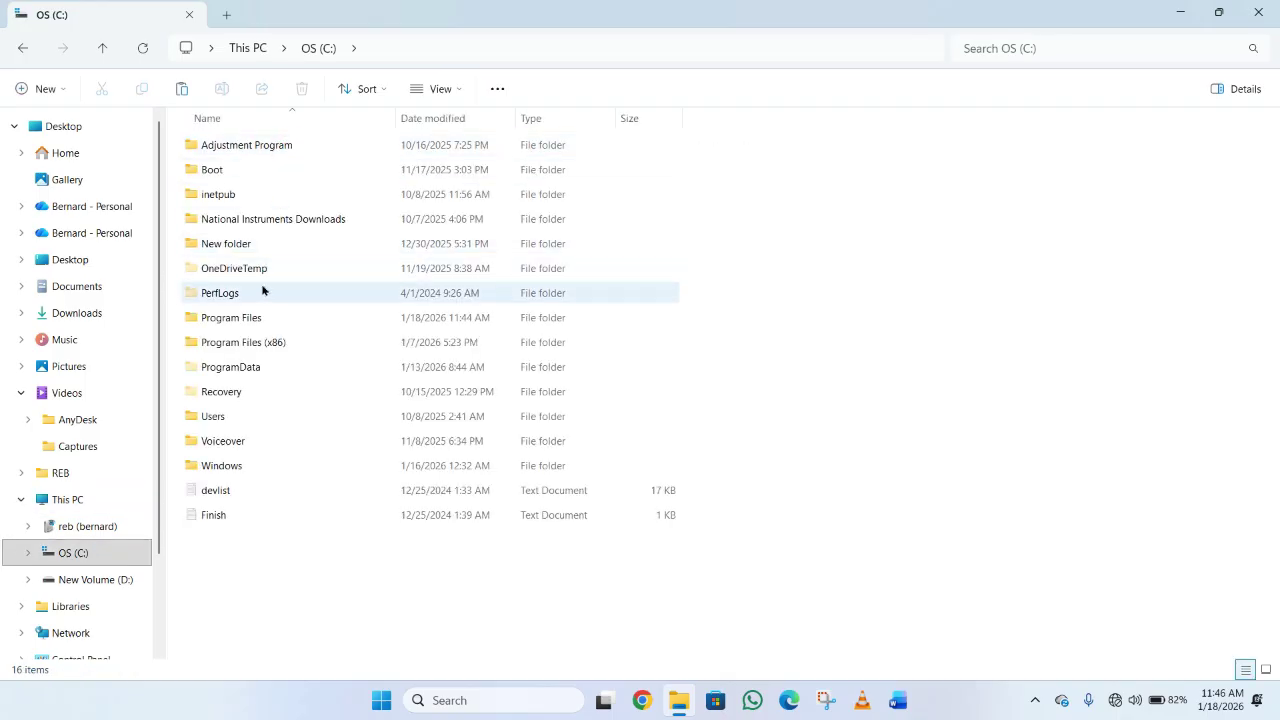
double_click(308, 318)
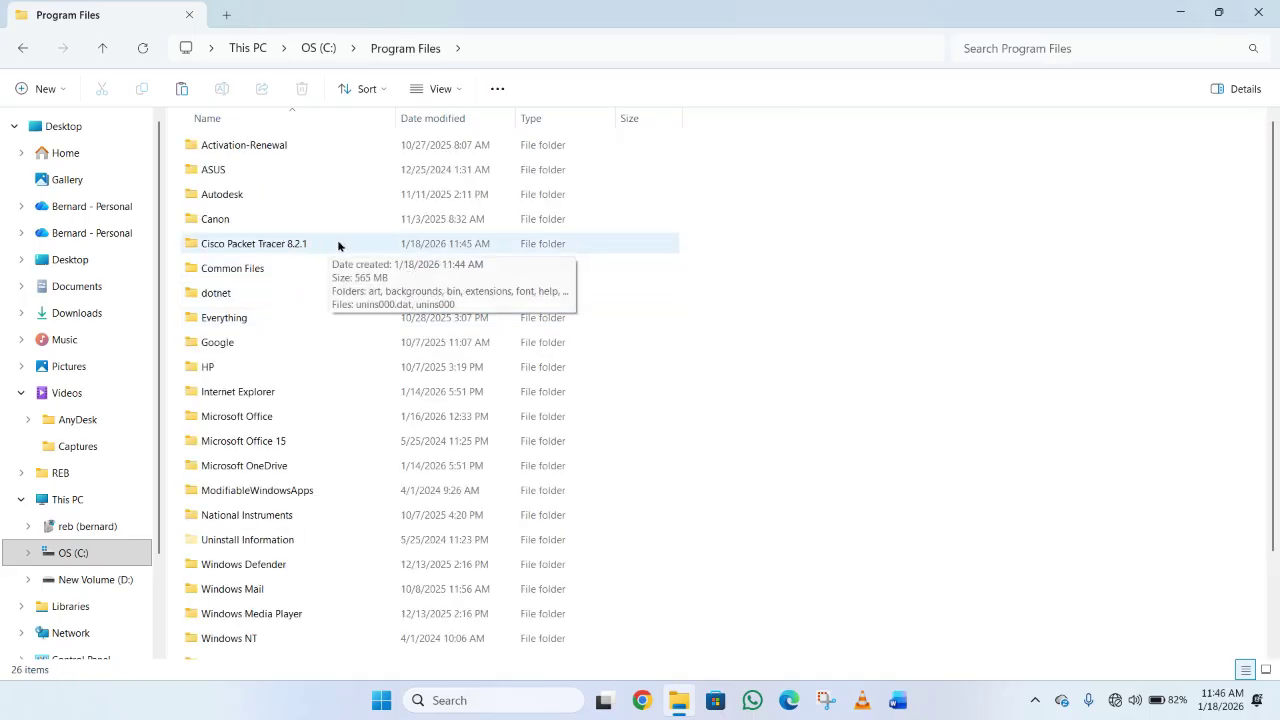
double_click(337, 244)
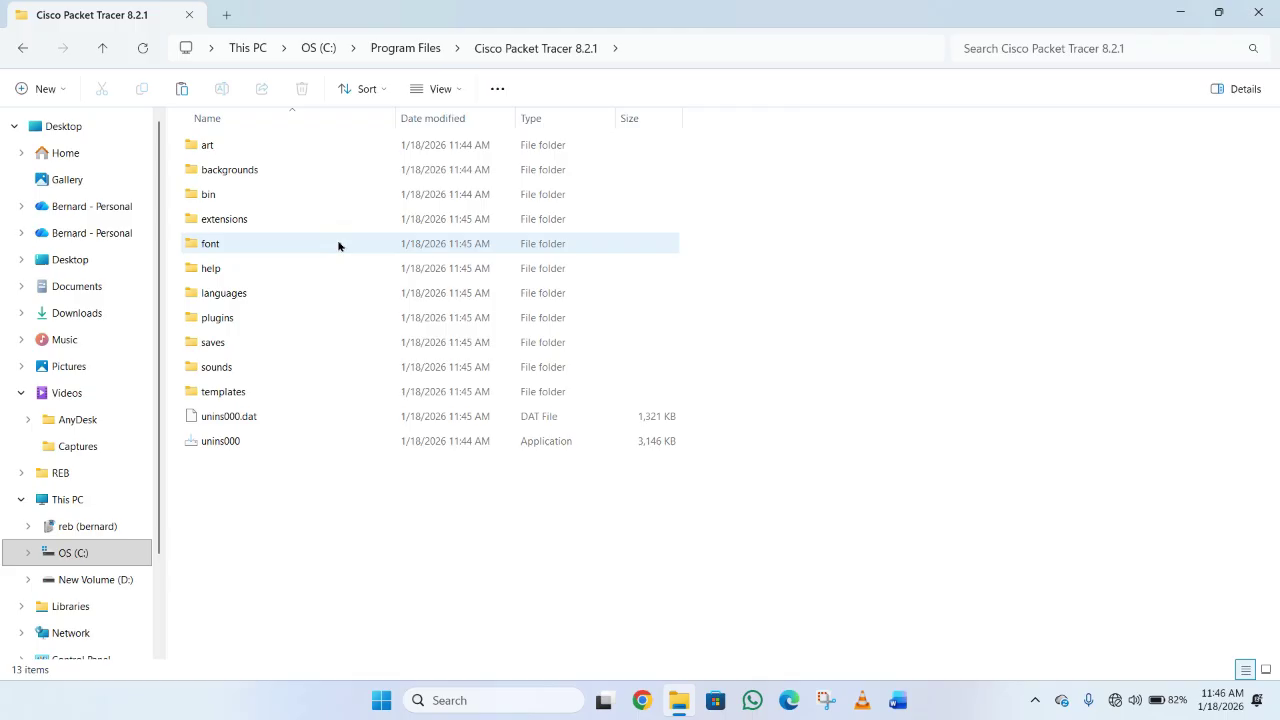
double_click(253, 203)
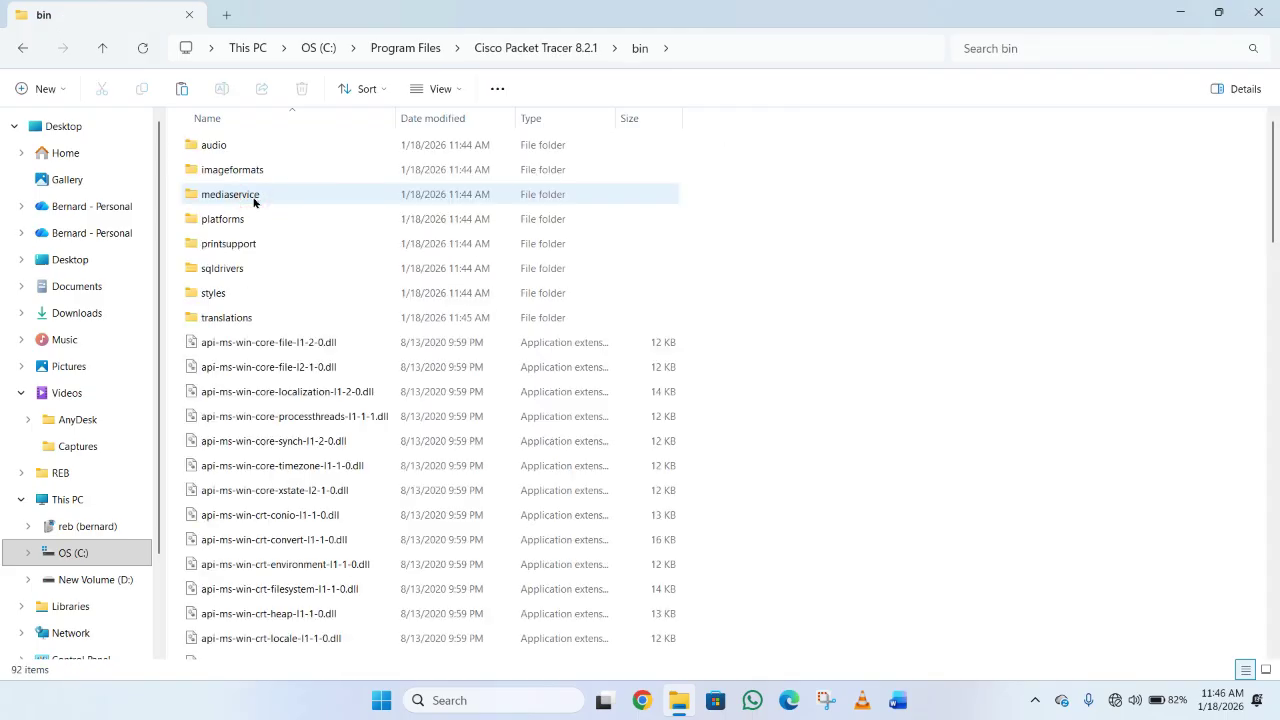
- Paste the copied PacketTracer file into the bin folder, replacing the existing file with administrator permission, and close the folder window
right_click(1020, 218)
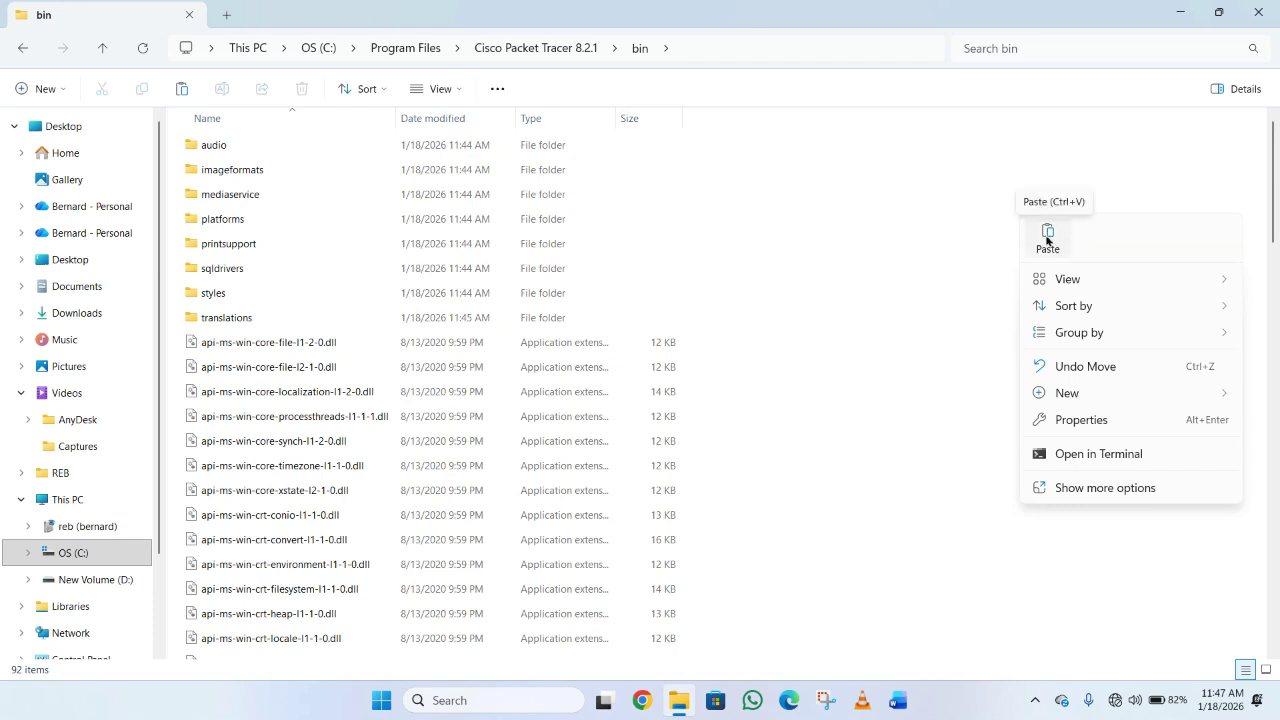
left_click(1047, 240)
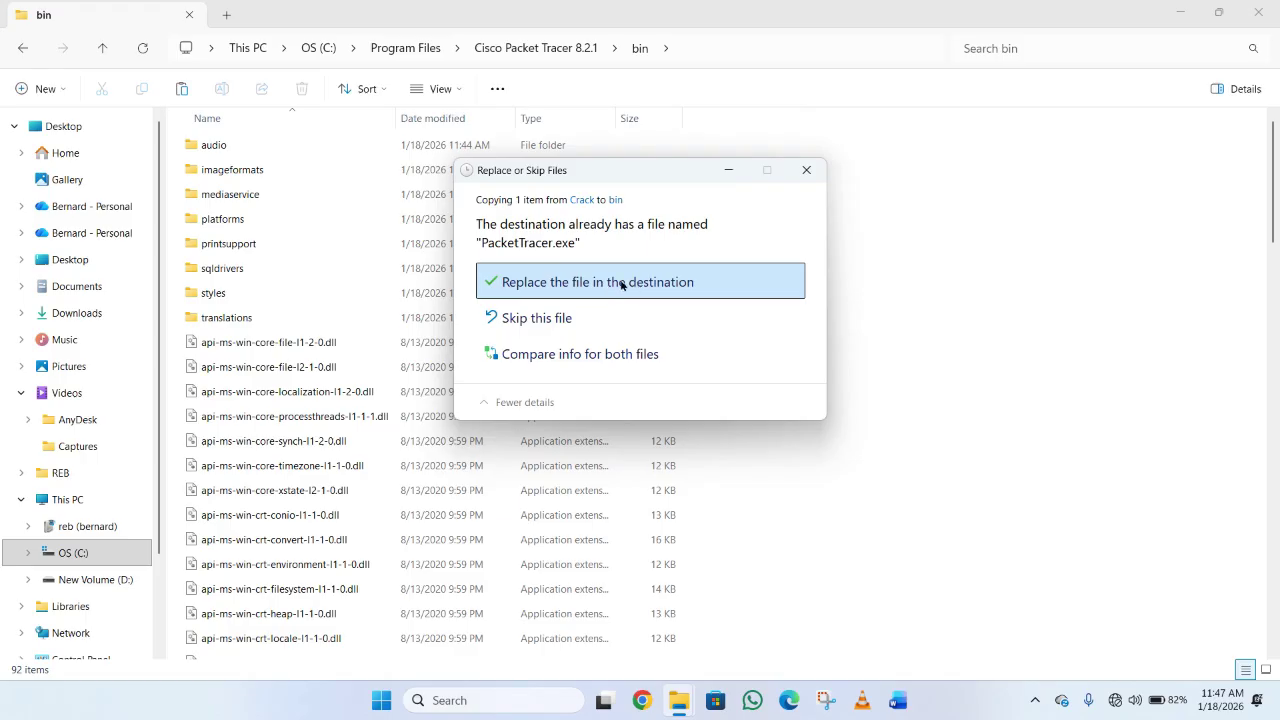
left_click(724, 279)
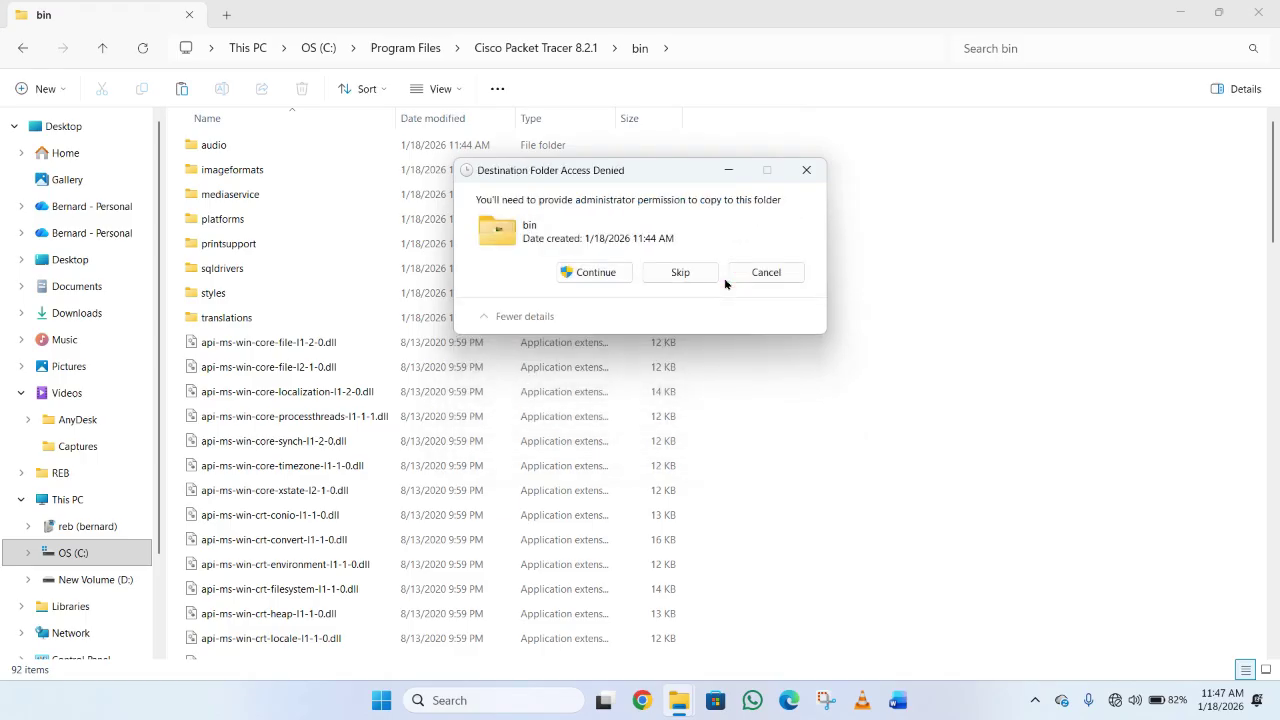
left_click(614, 272)
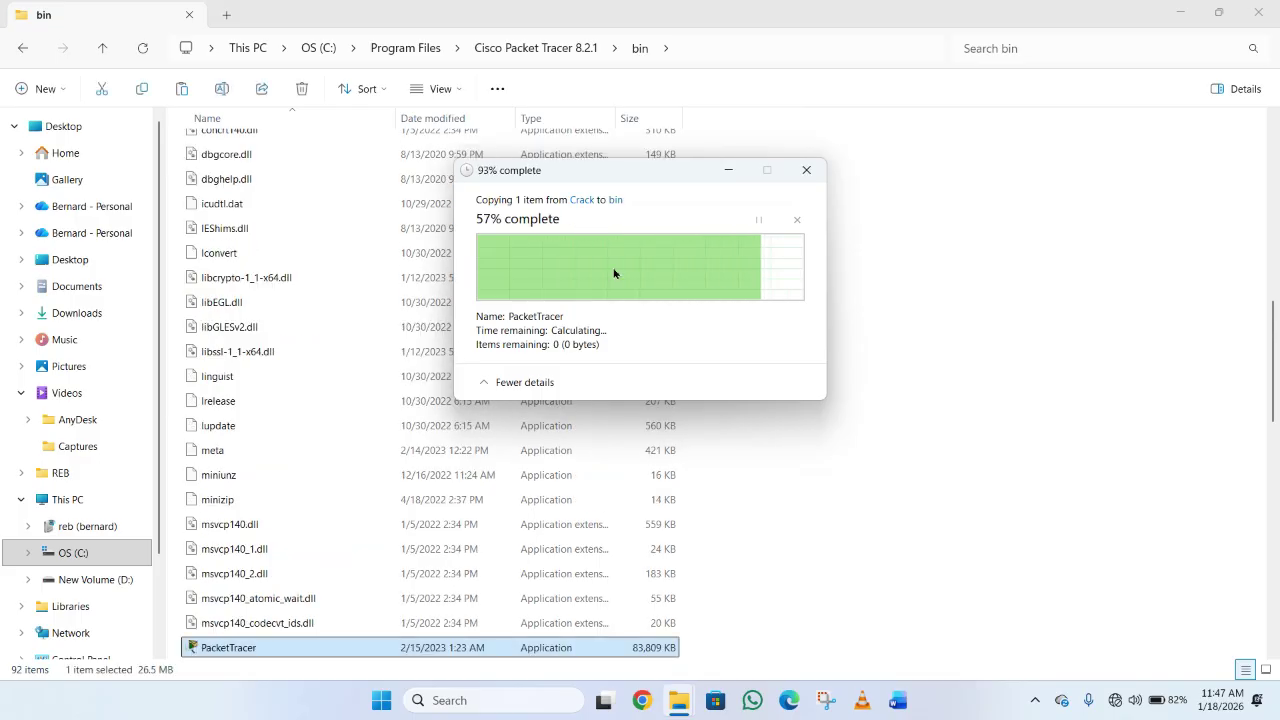
left_click(1258, 10)
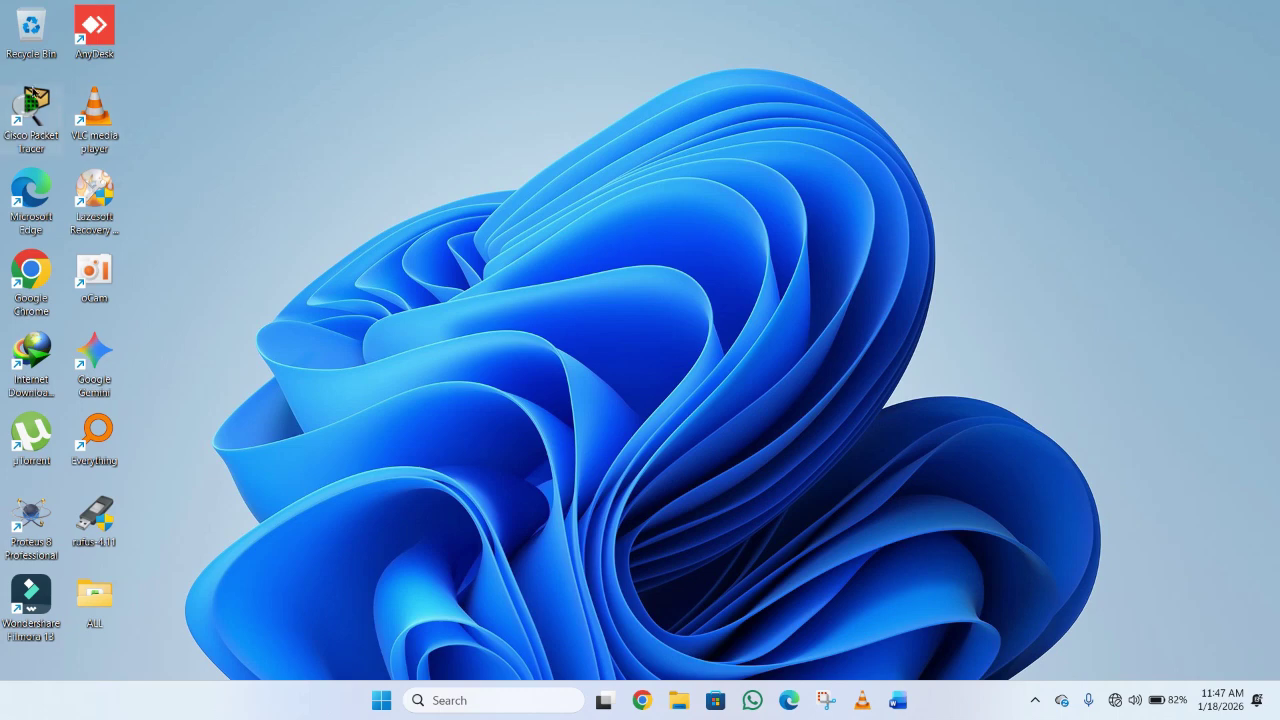
- Launch Cisco Packet Tracer from its desktop shortcut and agree to run multi-user when the application starts
right_click(40, 118)
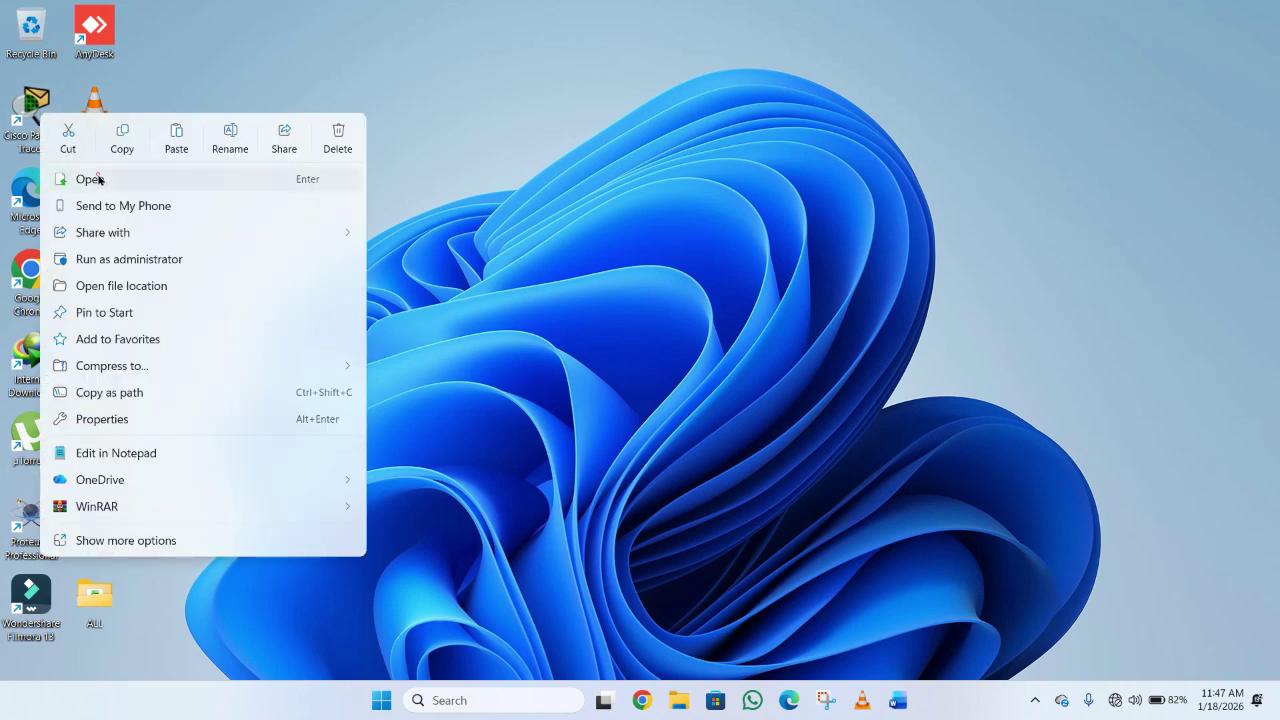
left_click(98, 179)
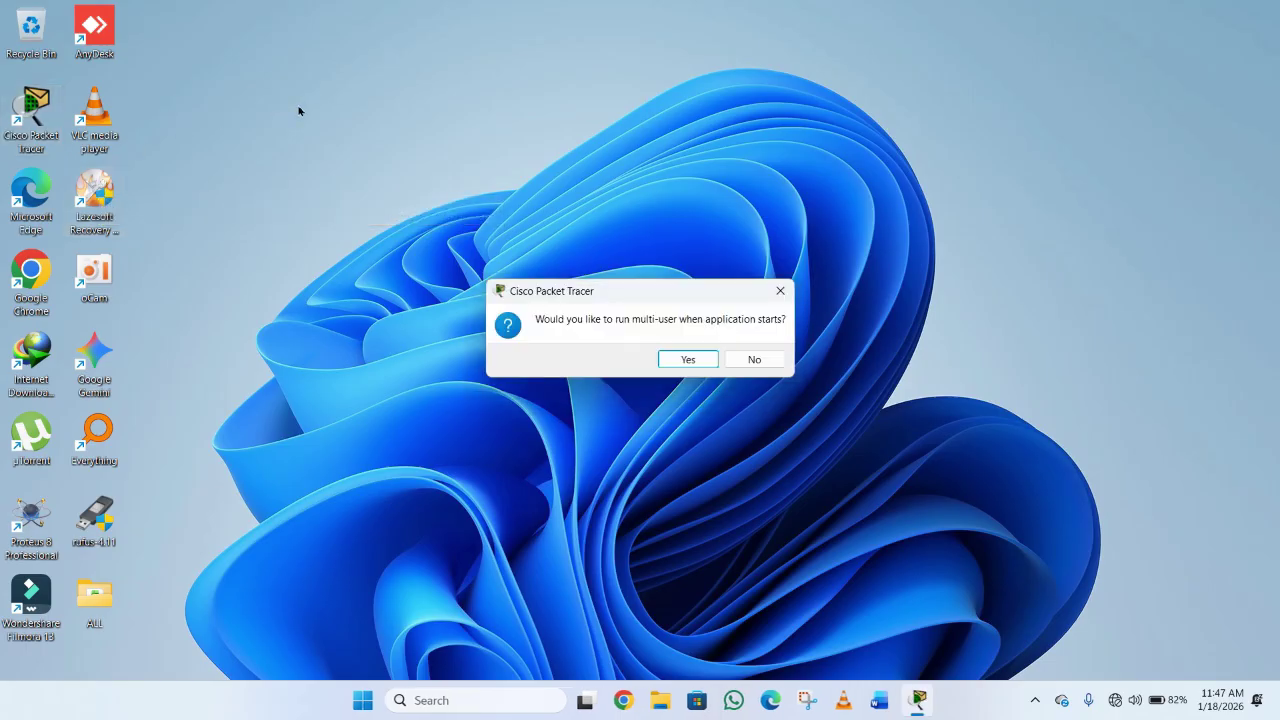
left_click(677, 360)
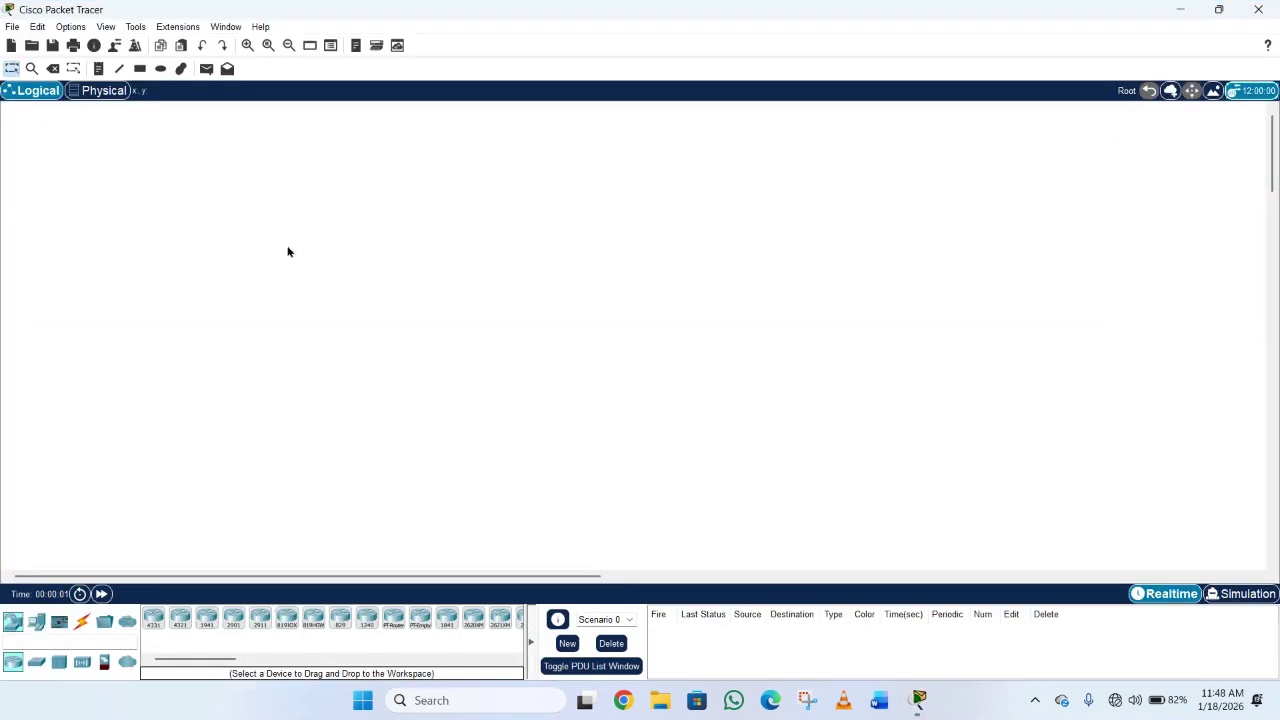
- Place an ISR4331 router in the logical workspace with a PC-PT and a Laptop-PT below it
left_click_drag(153, 617, 387, 287)
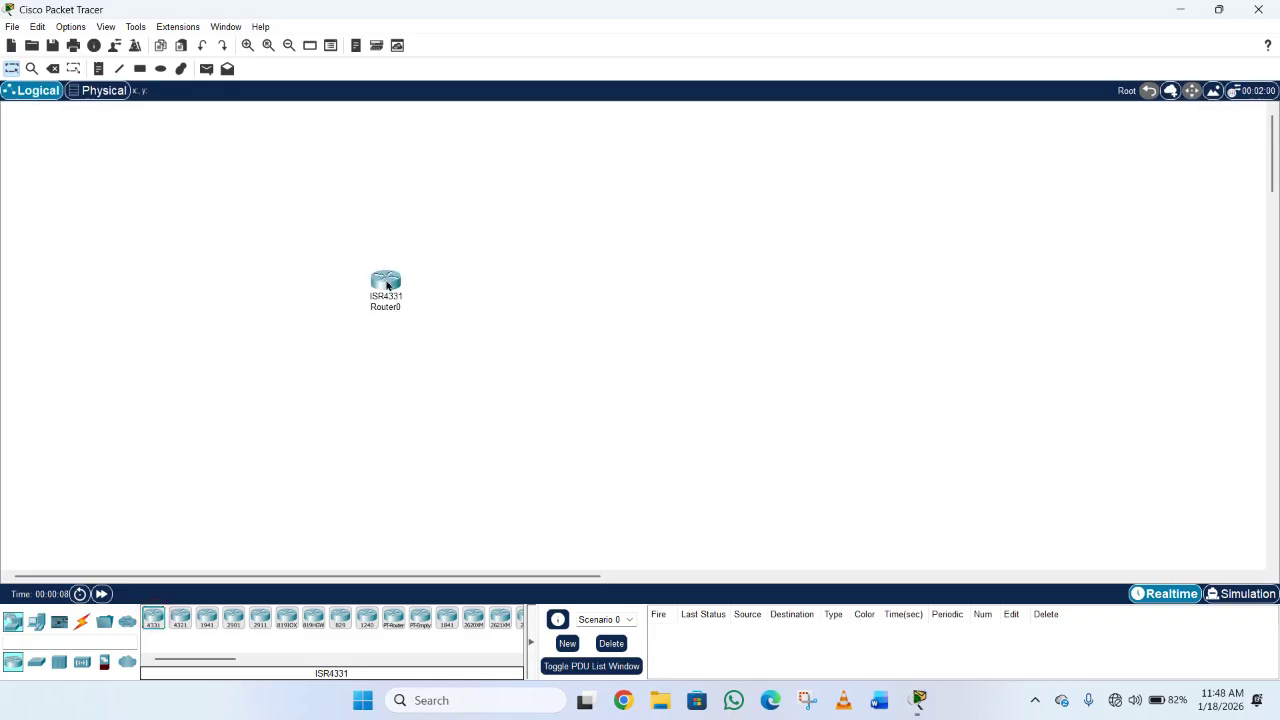
left_click(38, 624)
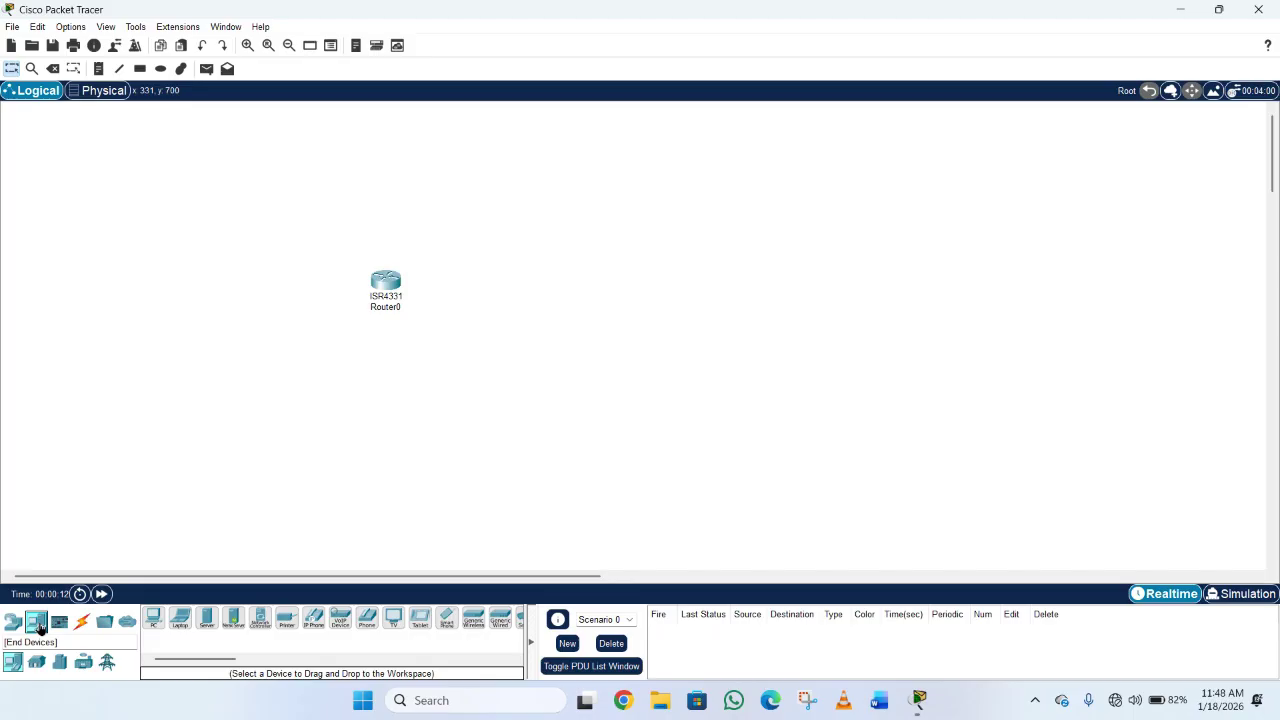
left_click(153, 617)
left_click(352, 392)
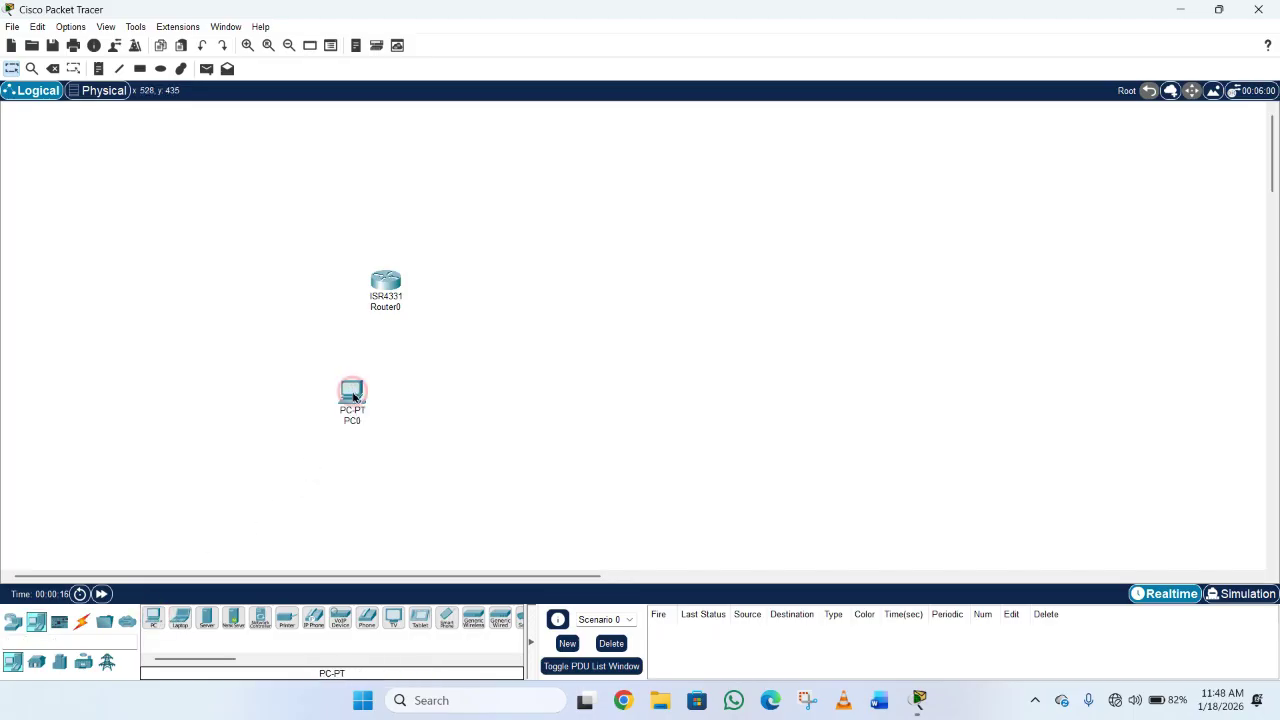
left_click(180, 620)
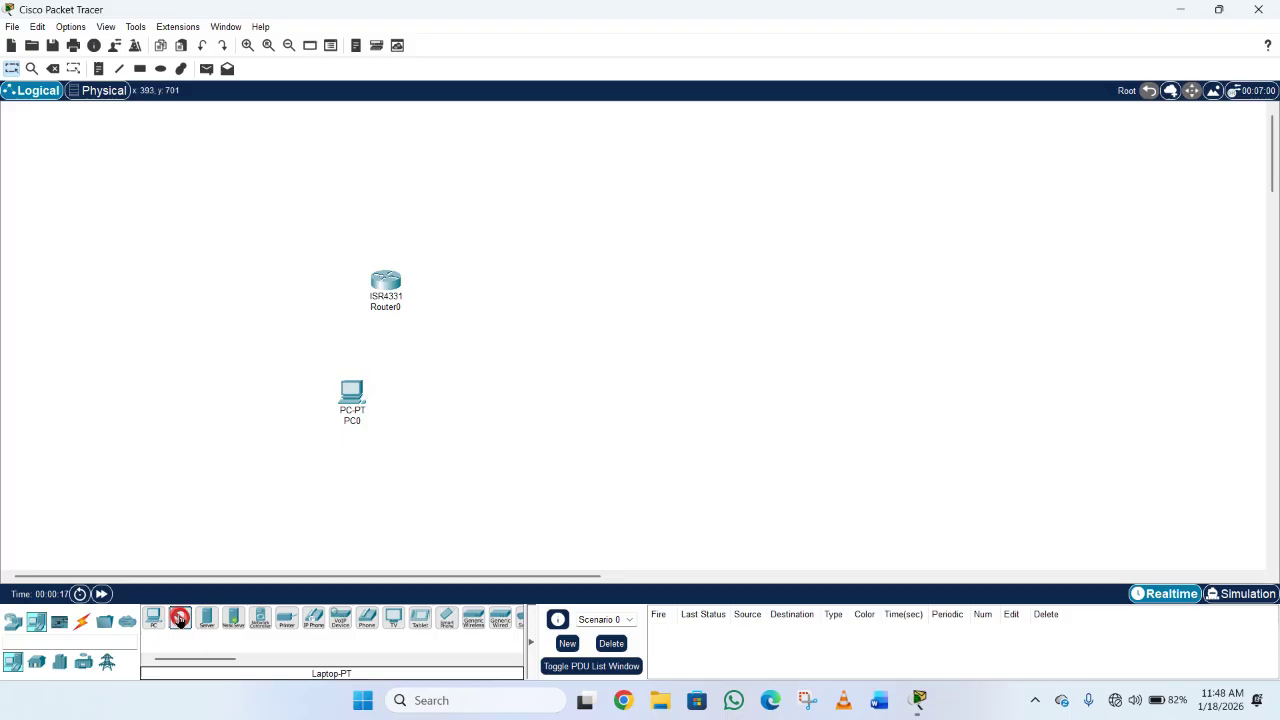
left_click(505, 406)
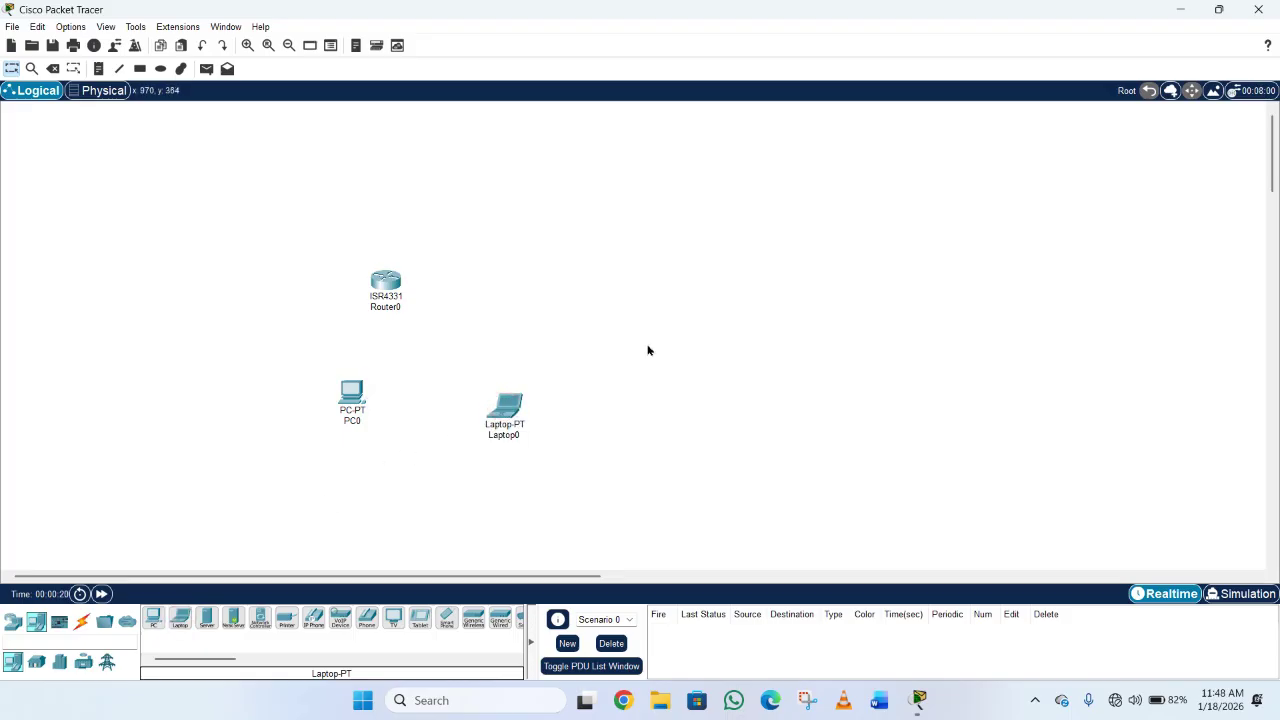